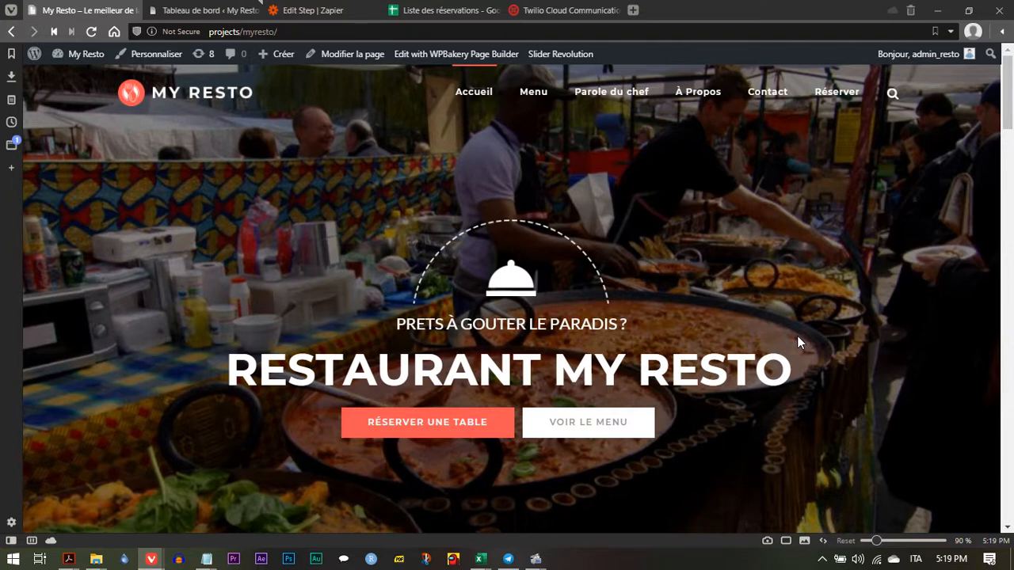
Step: Scroll through the My Resto home page
scroll(797, 335, down, 2)
scroll(797, 339, up, 2)
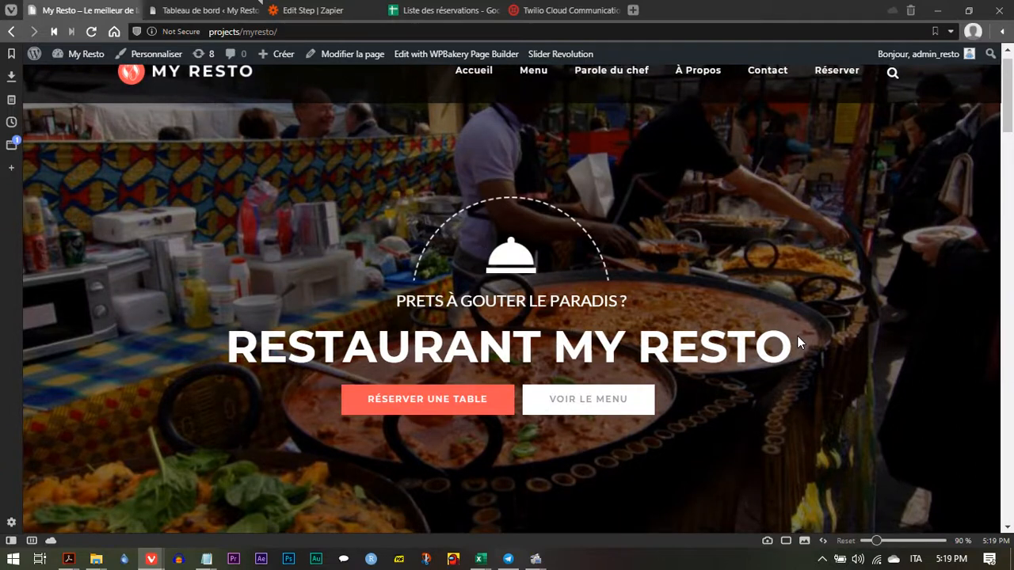
scroll(797, 341, up, 1)
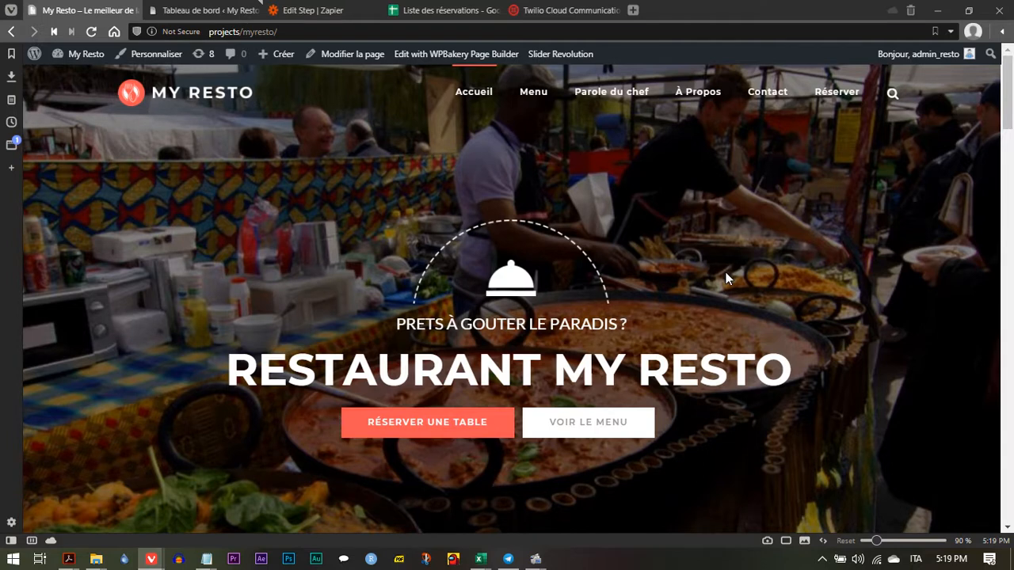
scroll(727, 278, down, 12)
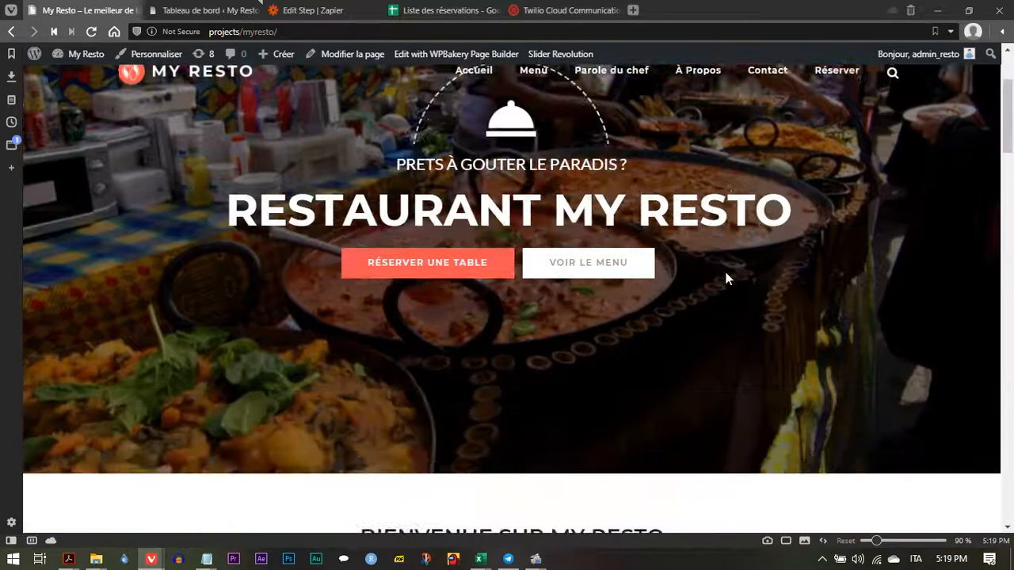
scroll(726, 277, down, 4)
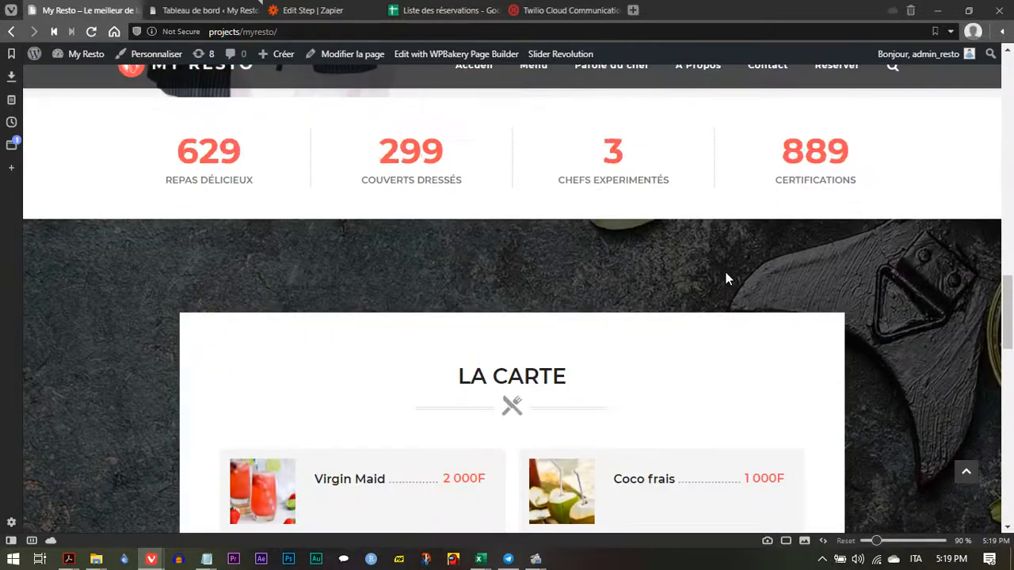
scroll(727, 278, down, 1)
scroll(727, 279, down, 4)
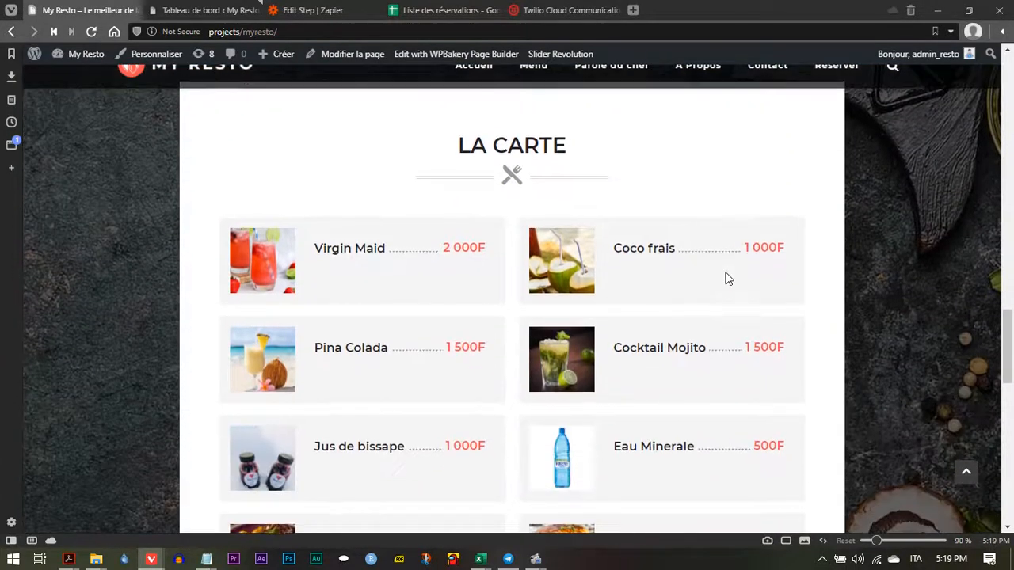
scroll(728, 279, down, 3)
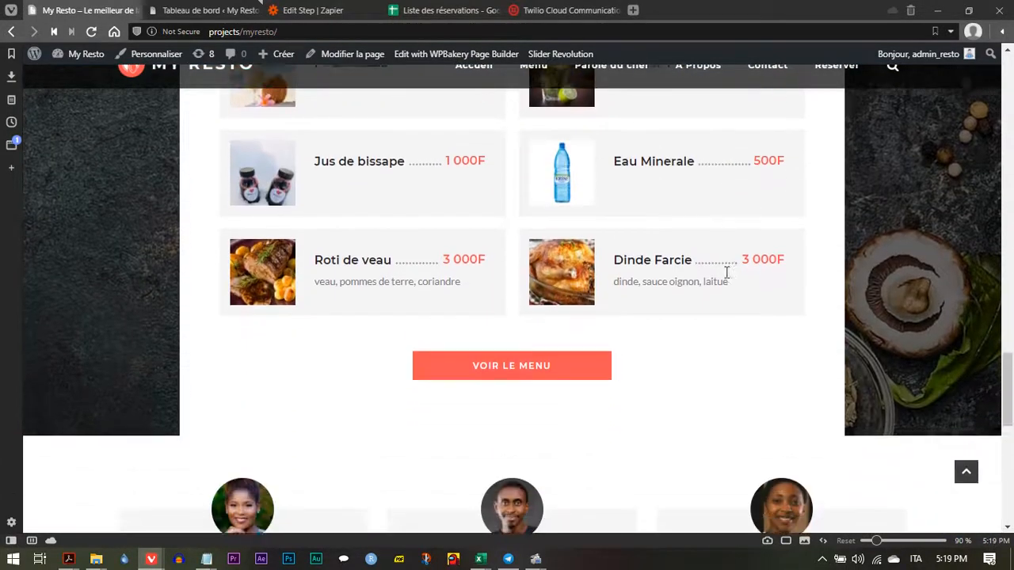
scroll(727, 278, up, 5)
scroll(727, 278, up, 12)
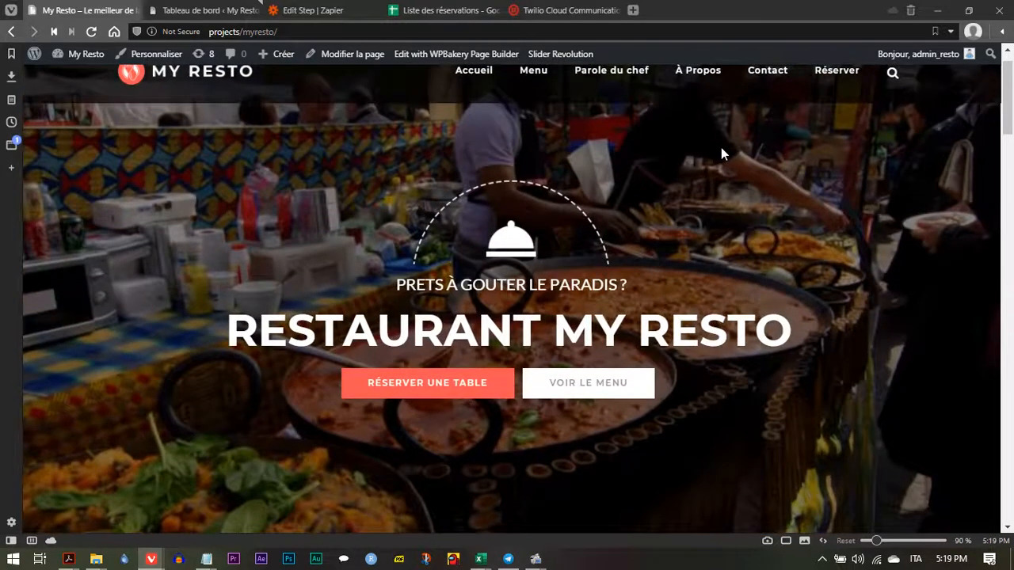
scroll(721, 147, up, 1)
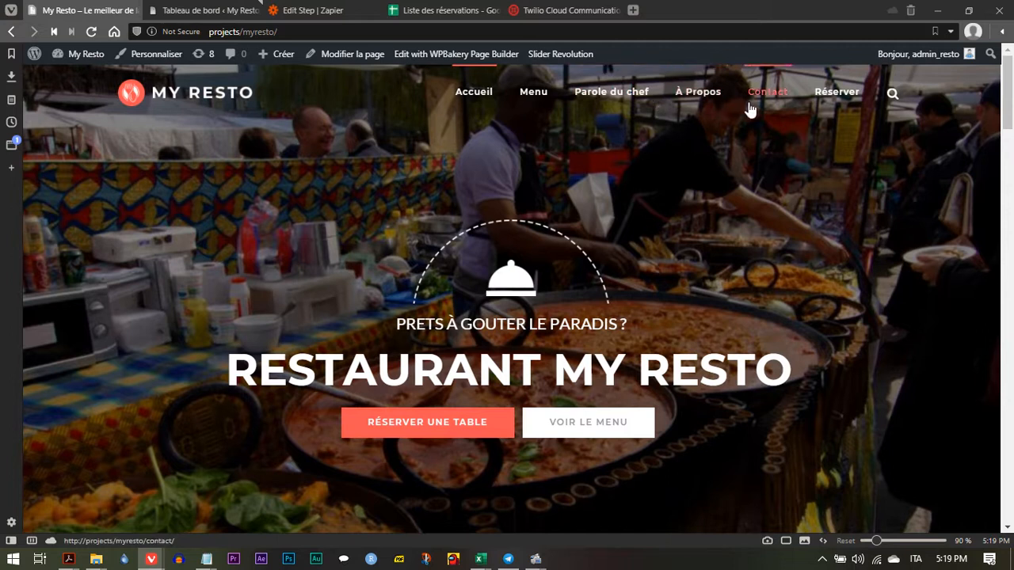
Step: Go to the Réserver page and scroll down to the 'Reserver une table' form
click(857, 106)
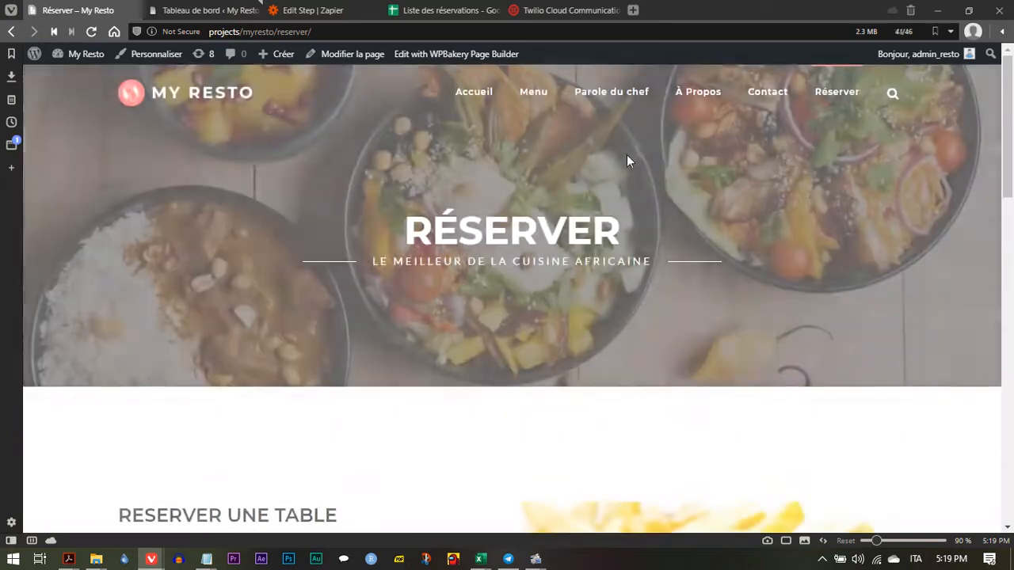
scroll(496, 369, down, 2)
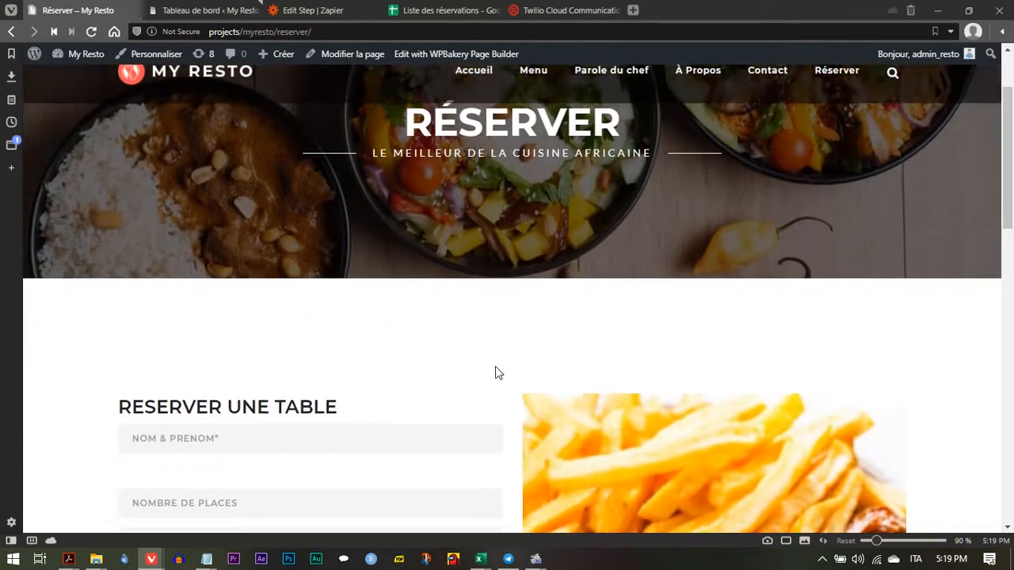
scroll(496, 373, down, 2)
scroll(367, 444, down, 1)
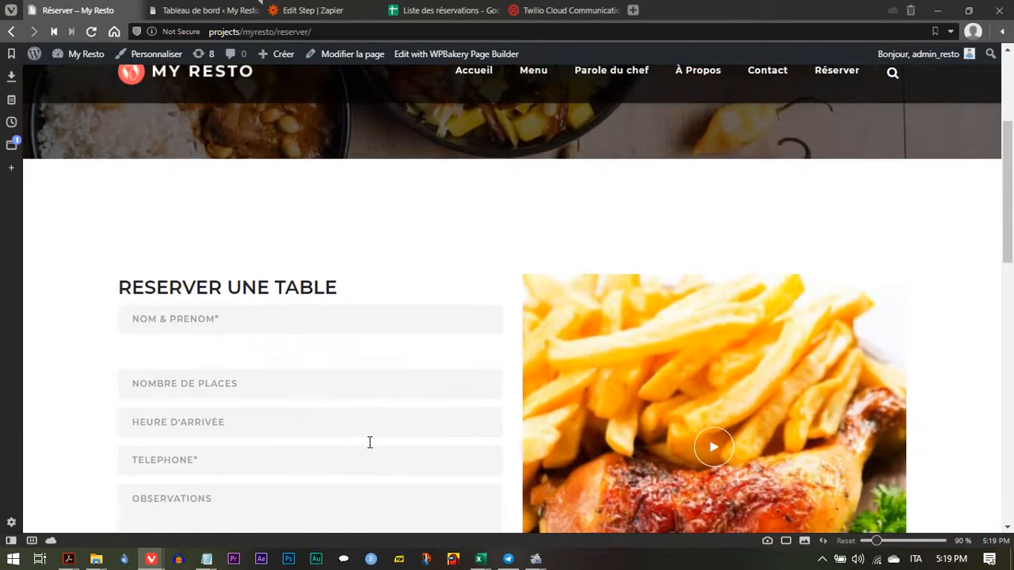
scroll(370, 442, down, 1)
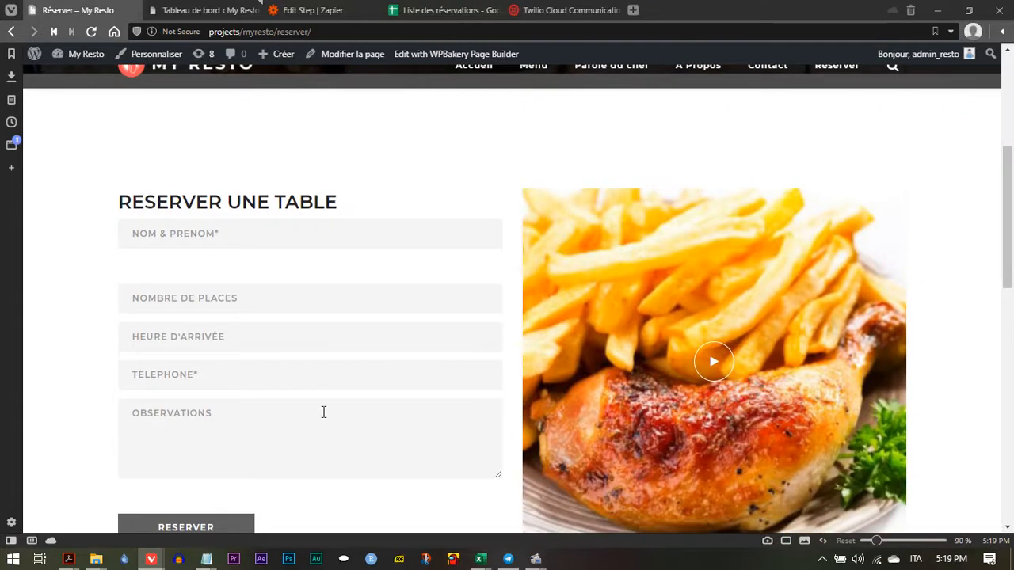
scroll(323, 412, down, 1)
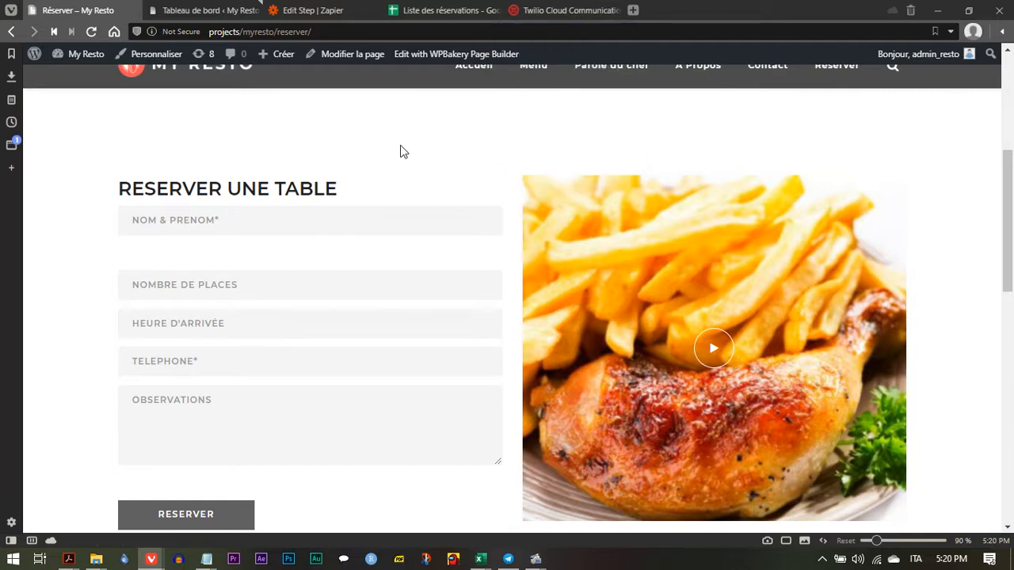
scroll(309, 134, down, 1)
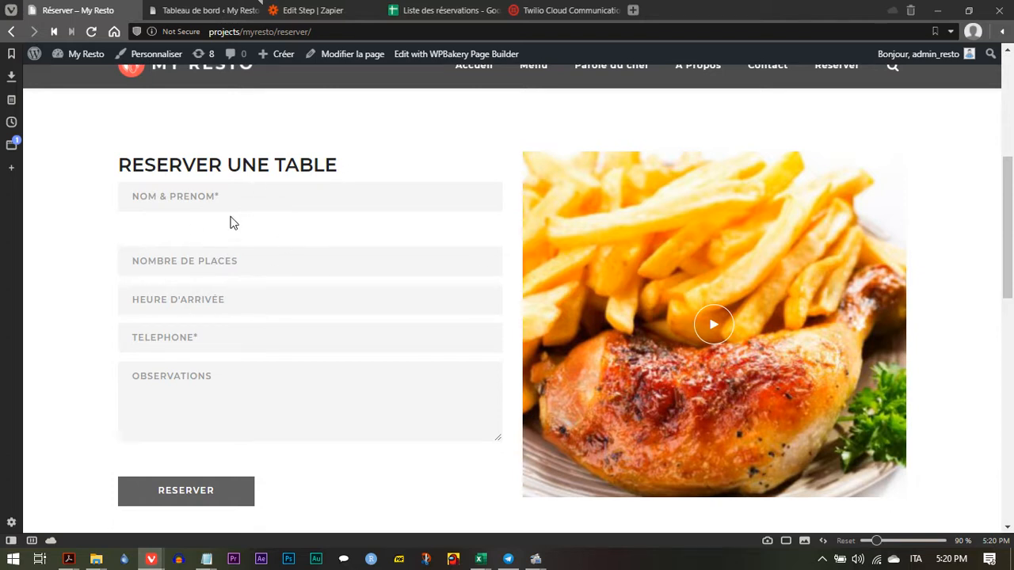
Step: From the dashboard's Extensions > Ajouter page, search plugins for 'cf7 to webhook'
click(220, 10)
scroll(230, 242, down, 3)
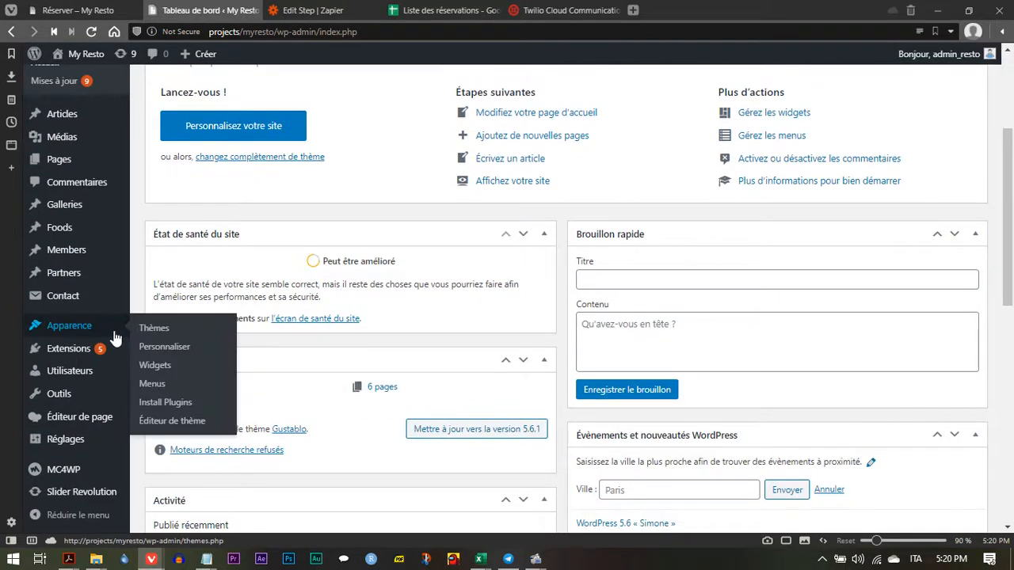
mouse_move(109, 356)
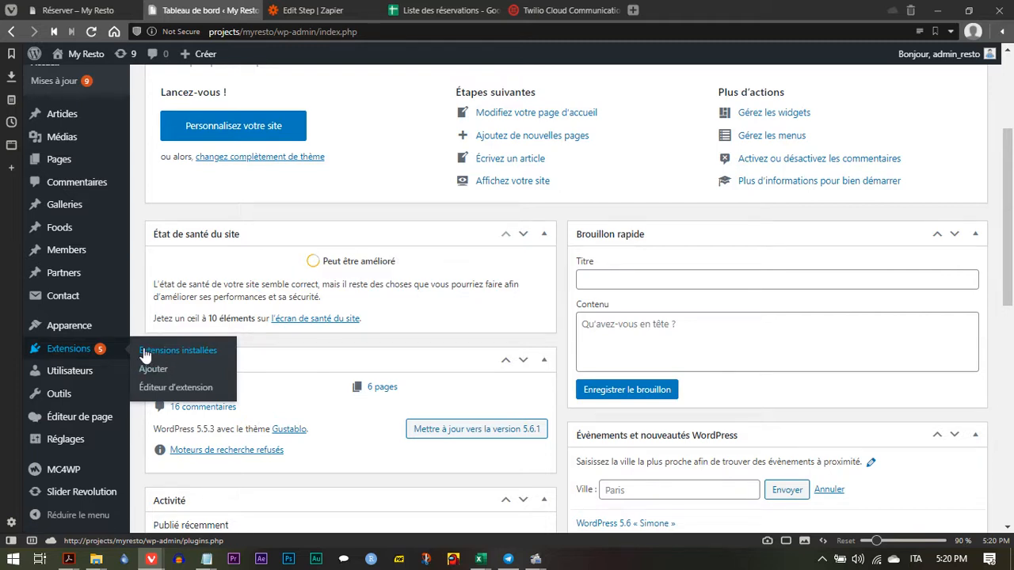
click(154, 371)
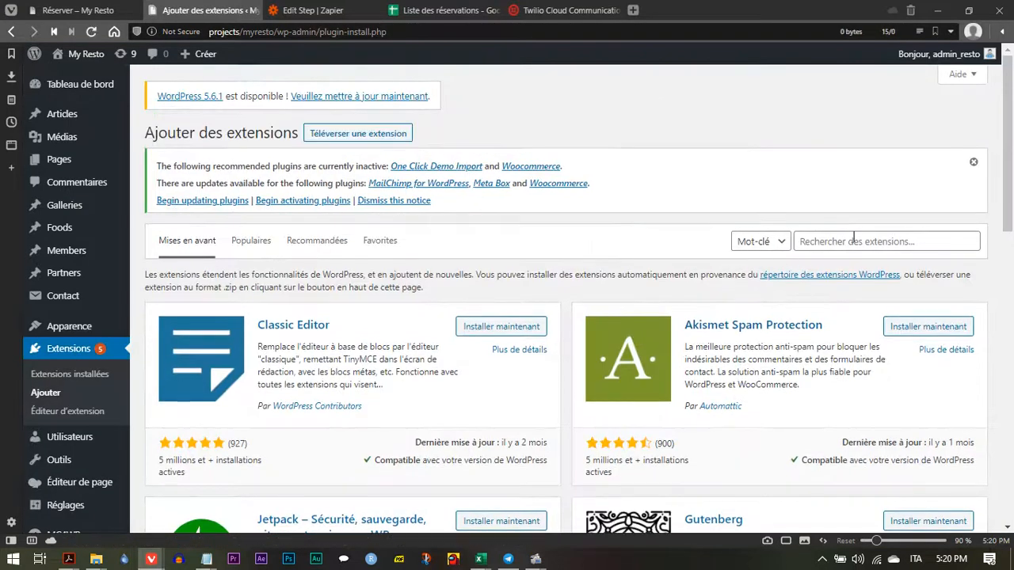
click(853, 239)
text(cf7 to webhook)
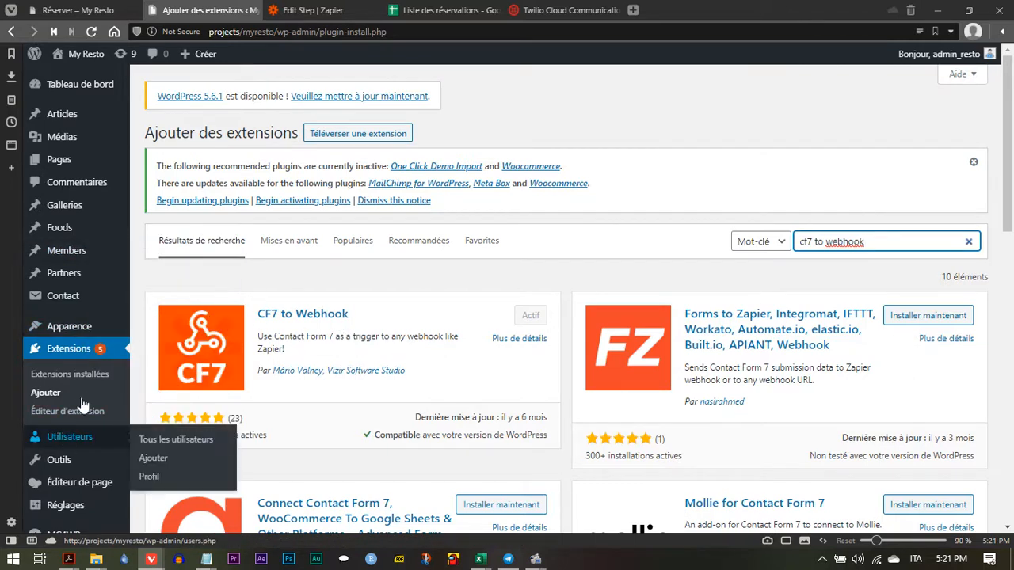
Step: Open the Reservation contact form and show its webhook settings
click(114, 304)
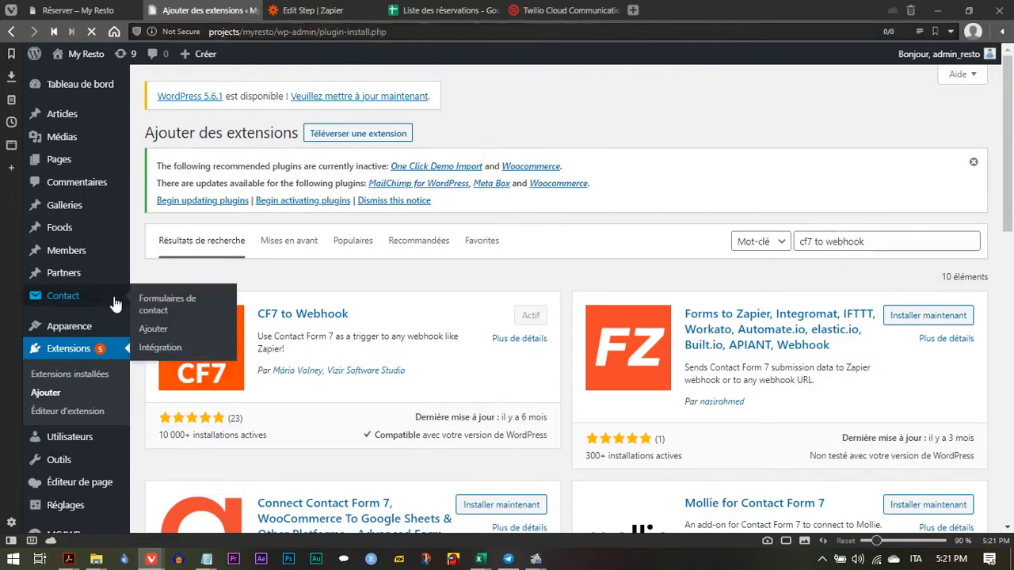
scroll(246, 351, down, 3)
scroll(246, 352, down, 1)
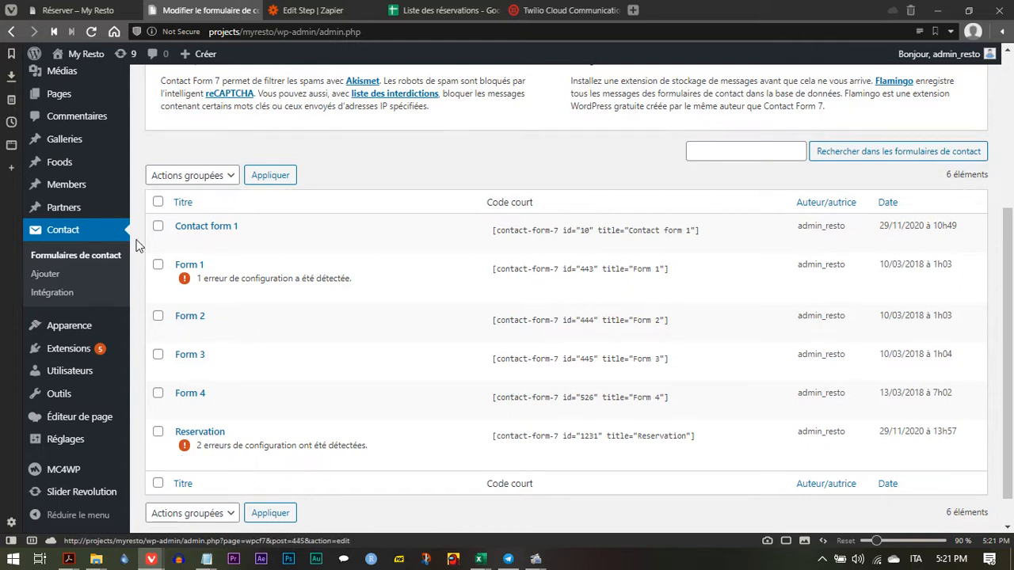
click(190, 435)
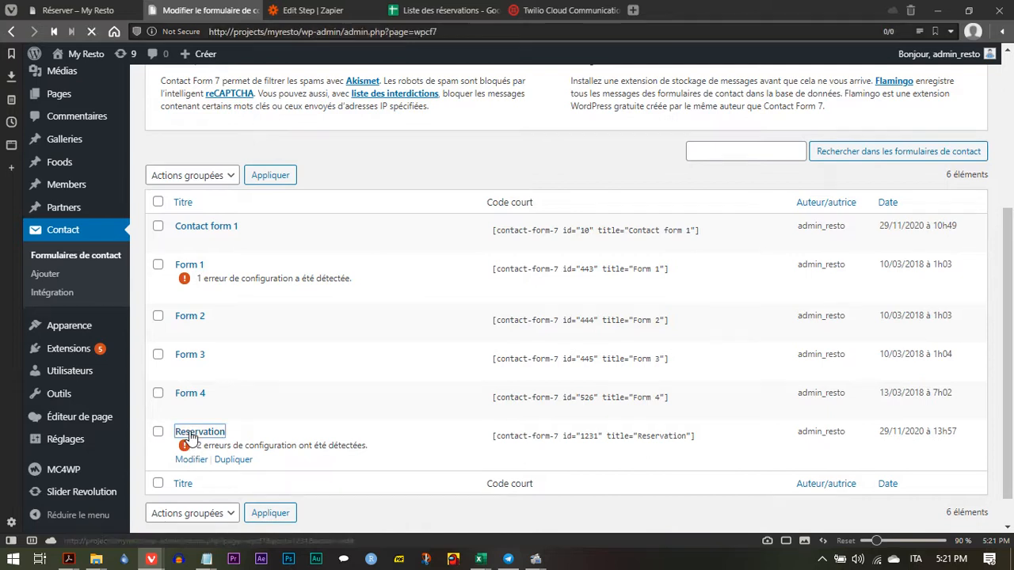
scroll(275, 370, down, 1)
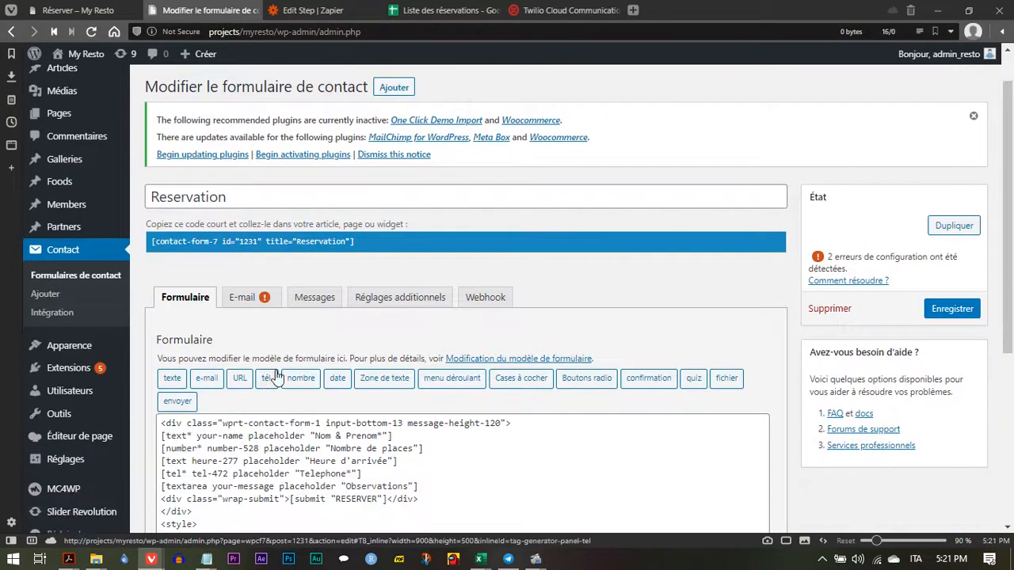
click(492, 301)
scroll(445, 344, down, 1)
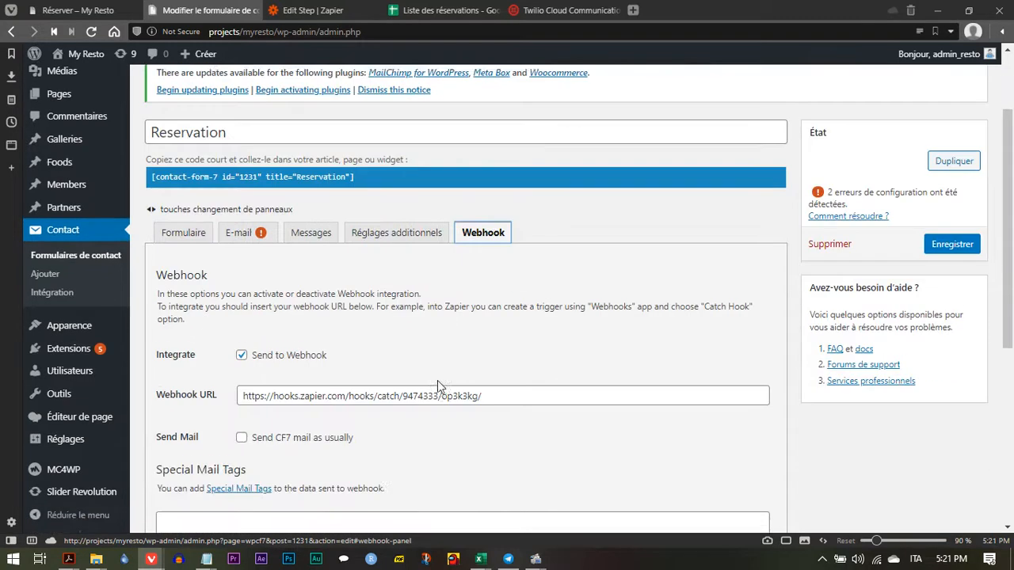
Step: Untick Send to Webhook and delete the old Webhook URL
click(322, 351)
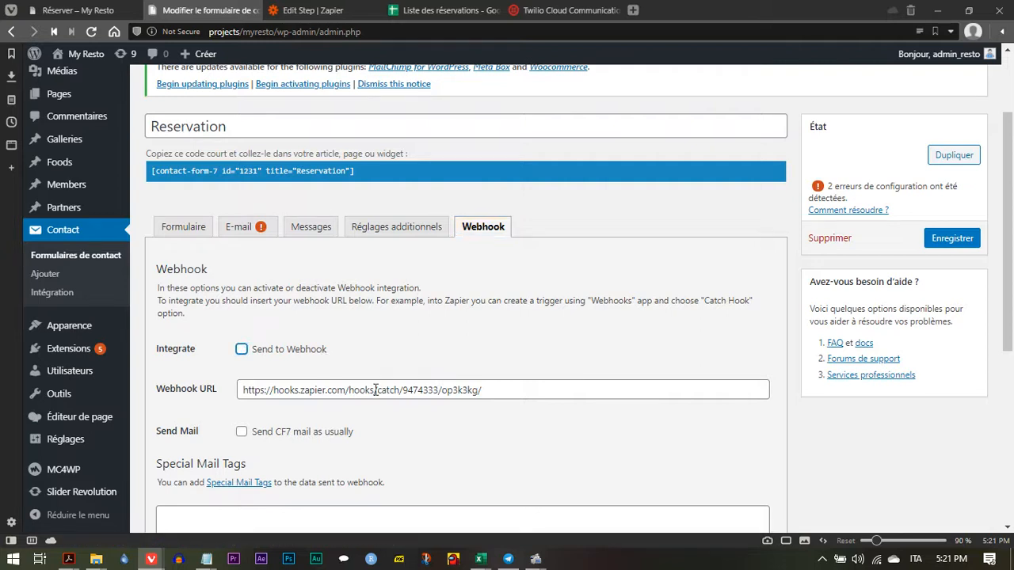
drag(492, 391, 237, 384)
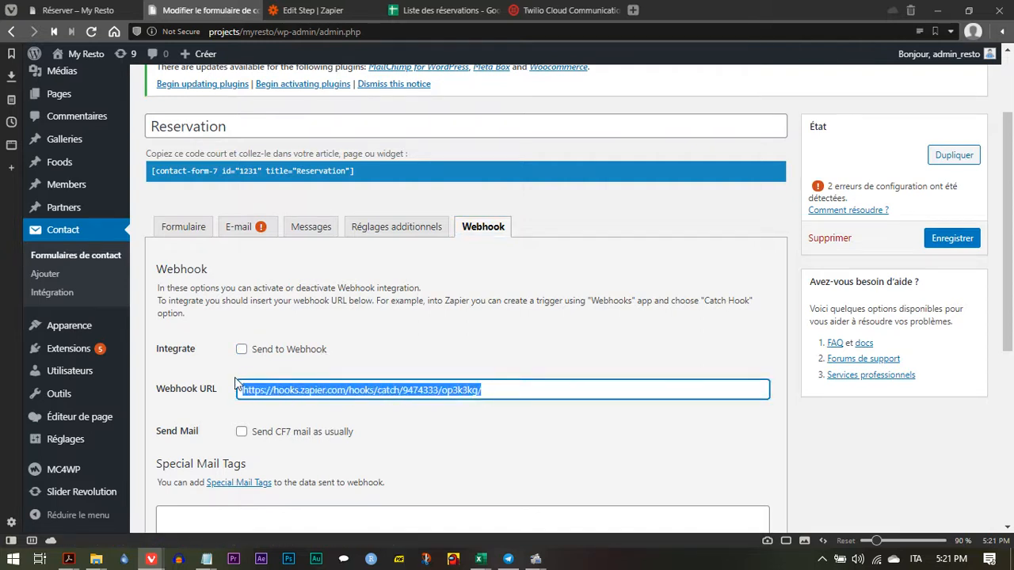
key(BackSpace)
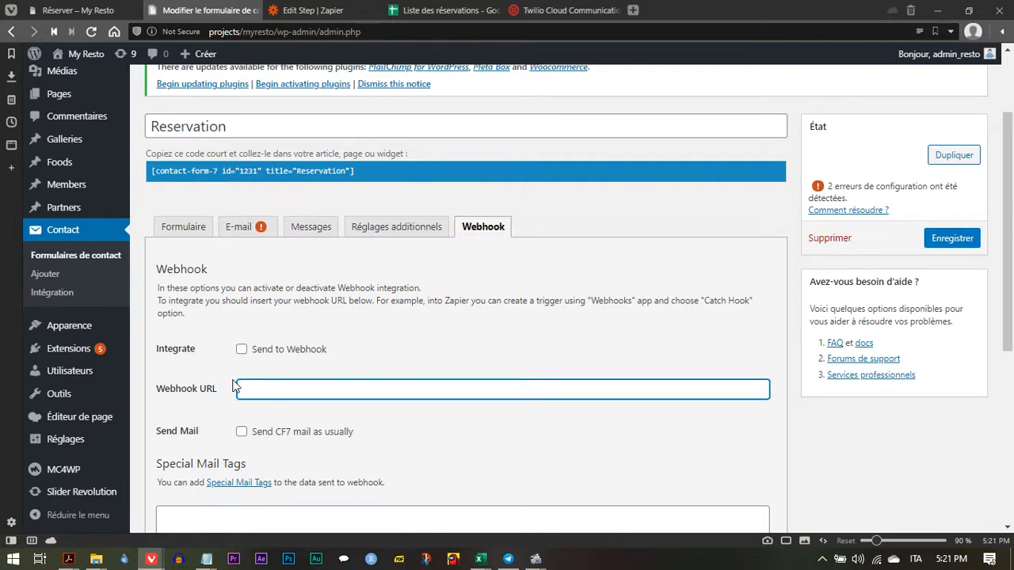
scroll(465, 432, down, 2)
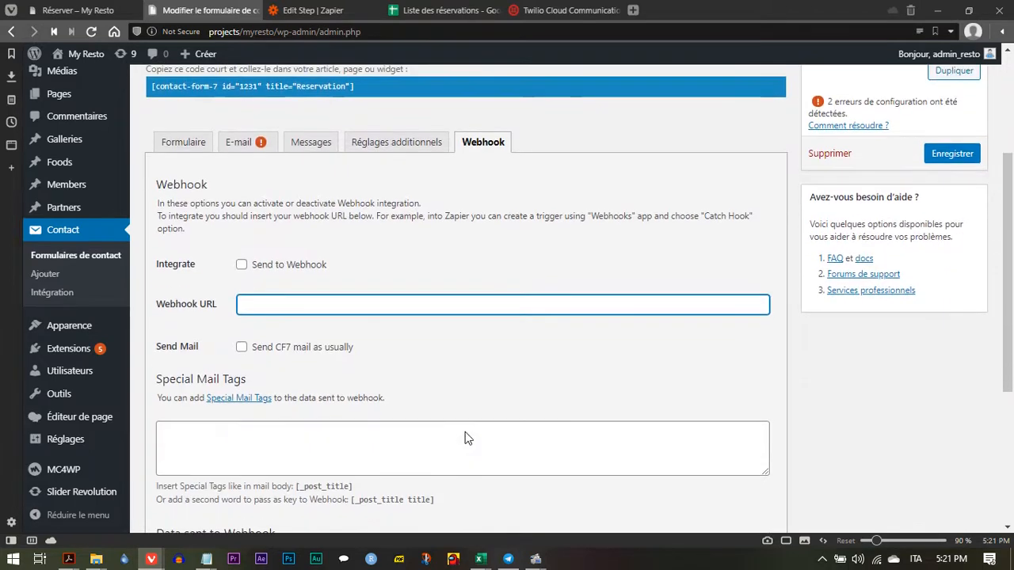
scroll(466, 435, up, 3)
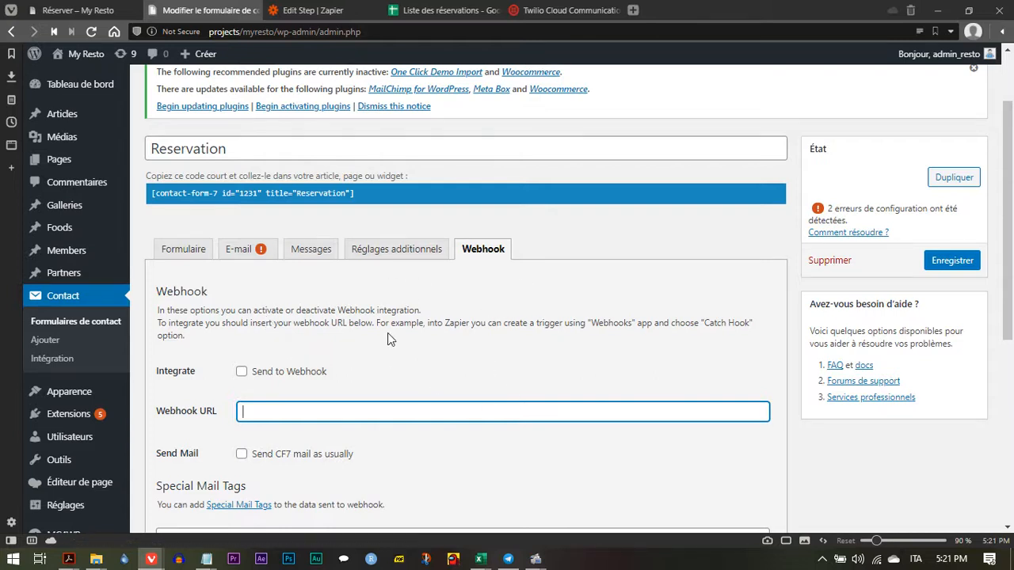
click(323, 6)
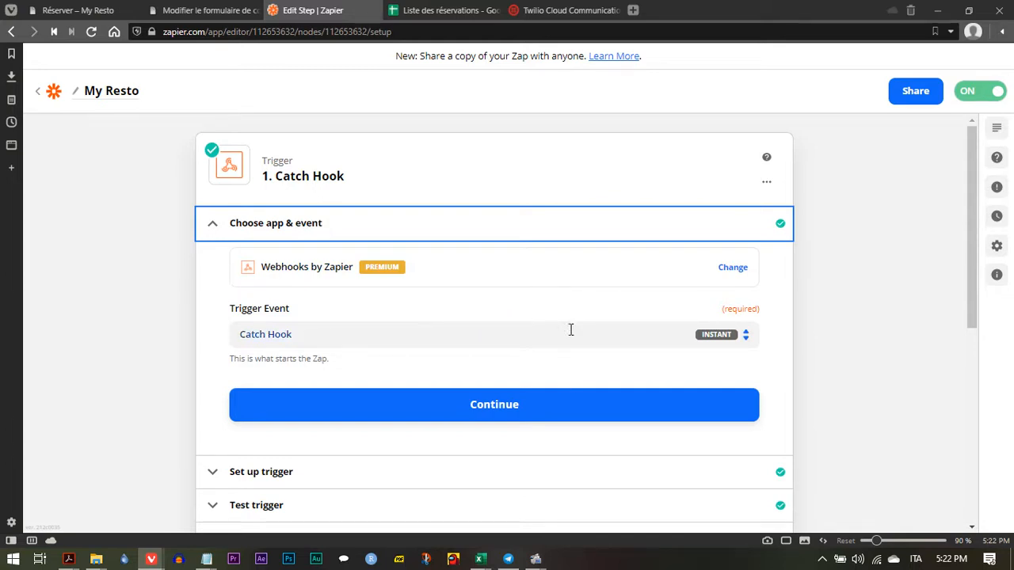
Step: Confirm the Zapier trigger event is set to Catch Hook
click(622, 235)
click(623, 235)
click(457, 328)
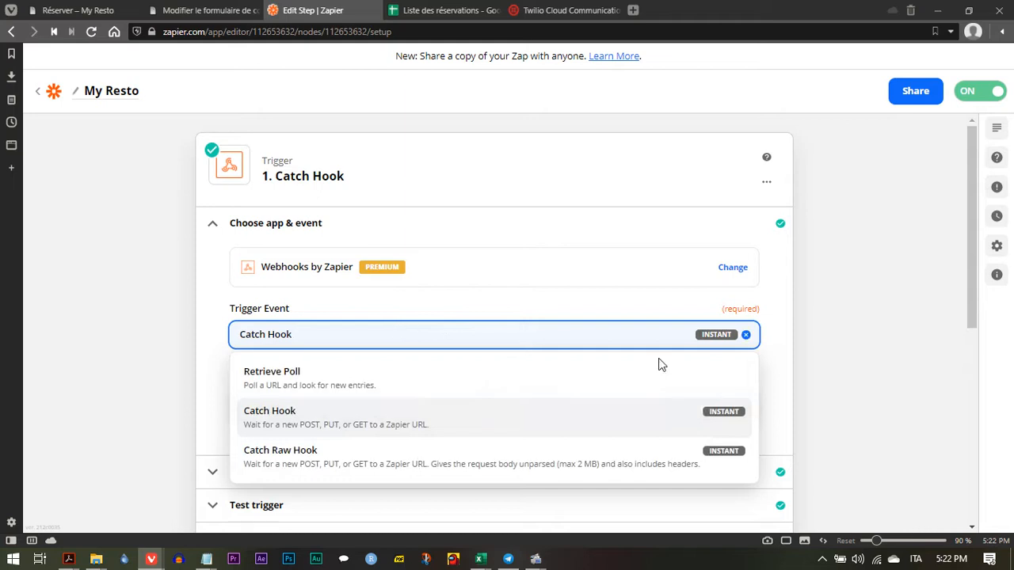
click(784, 354)
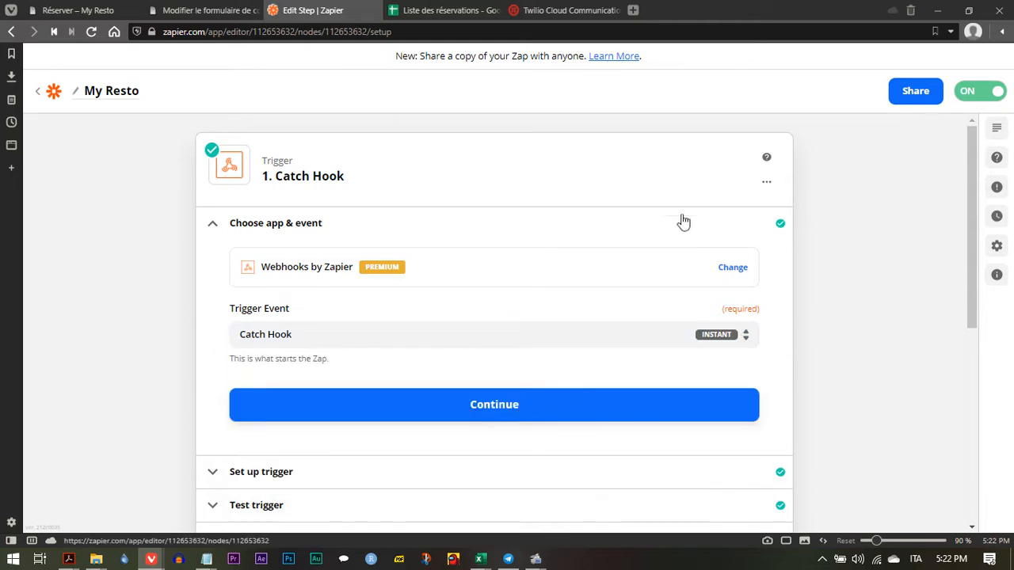
click(626, 227)
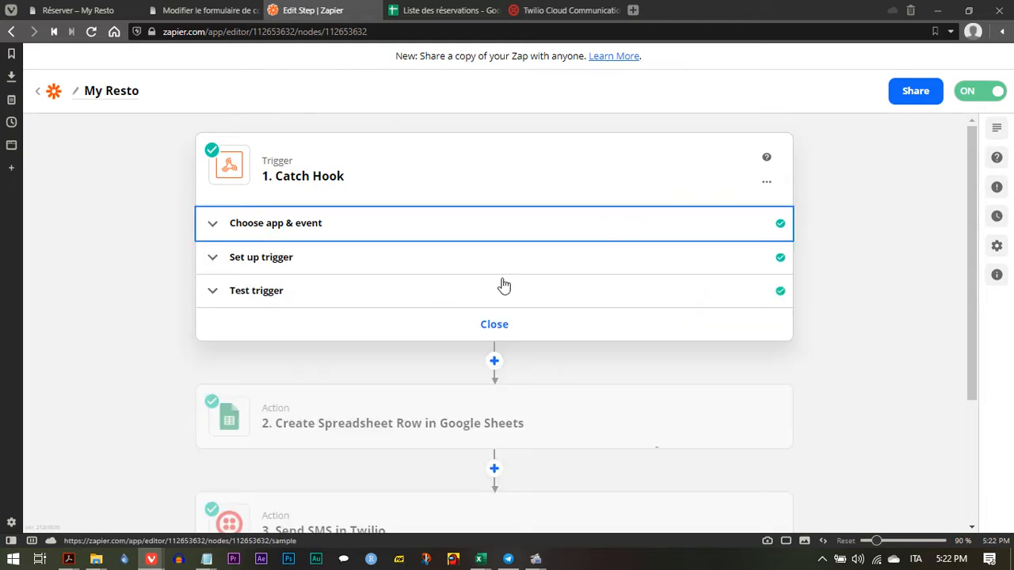
Step: Copy the Custom Webhook URL from 'Set up trigger' and return to WordPress
click(518, 262)
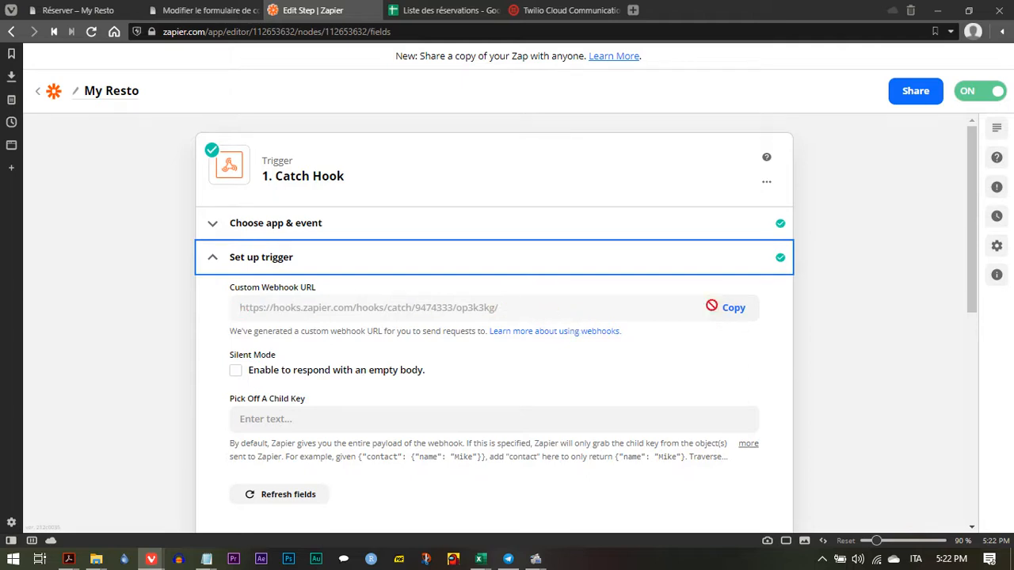
click(751, 313)
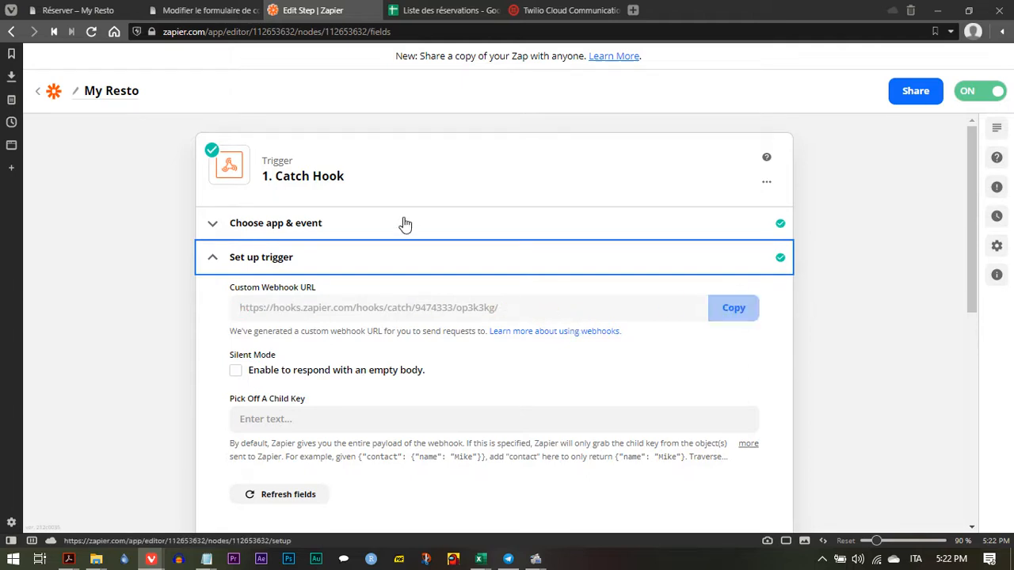
click(228, 8)
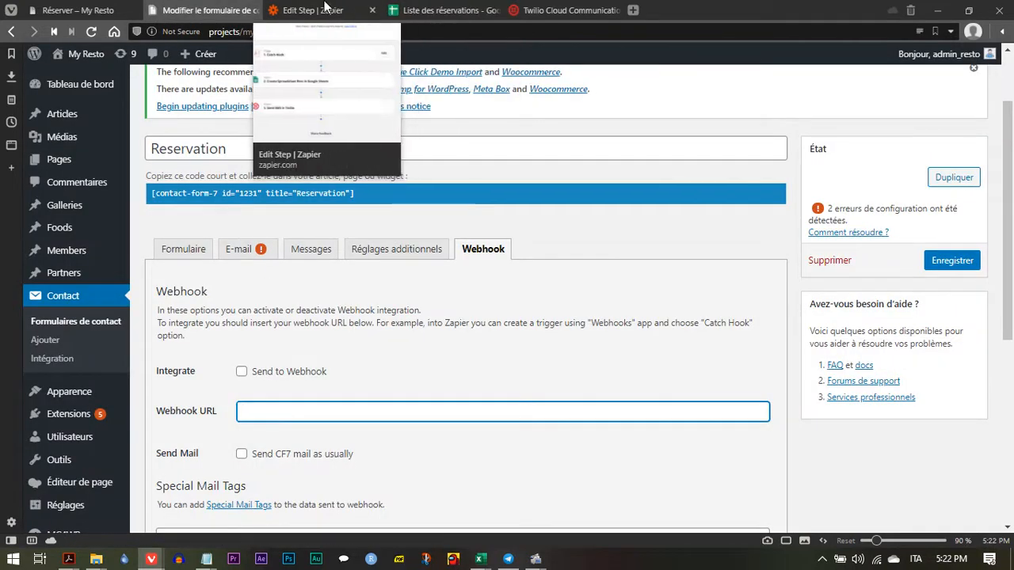
click(321, 10)
click(733, 309)
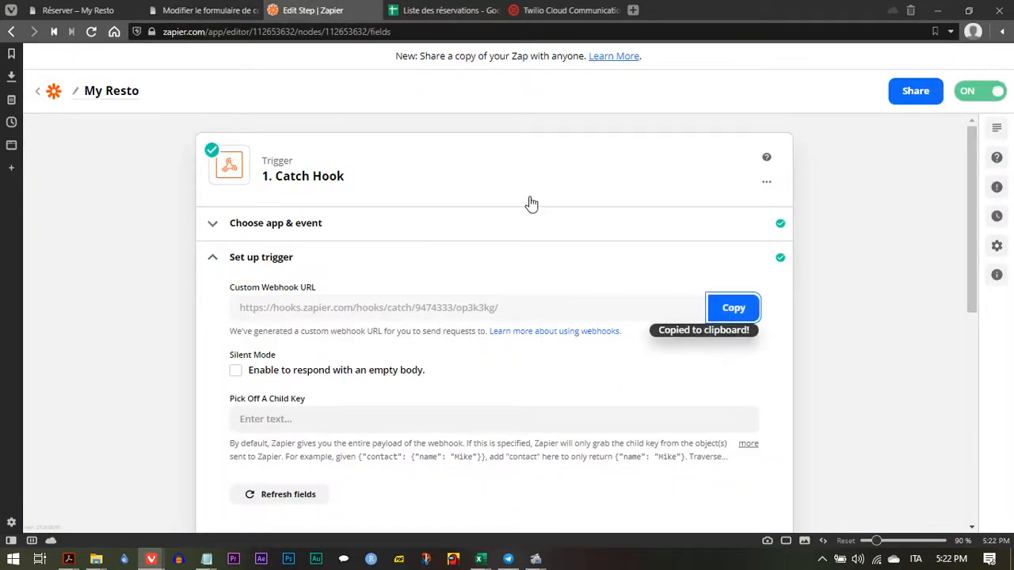
click(208, 10)
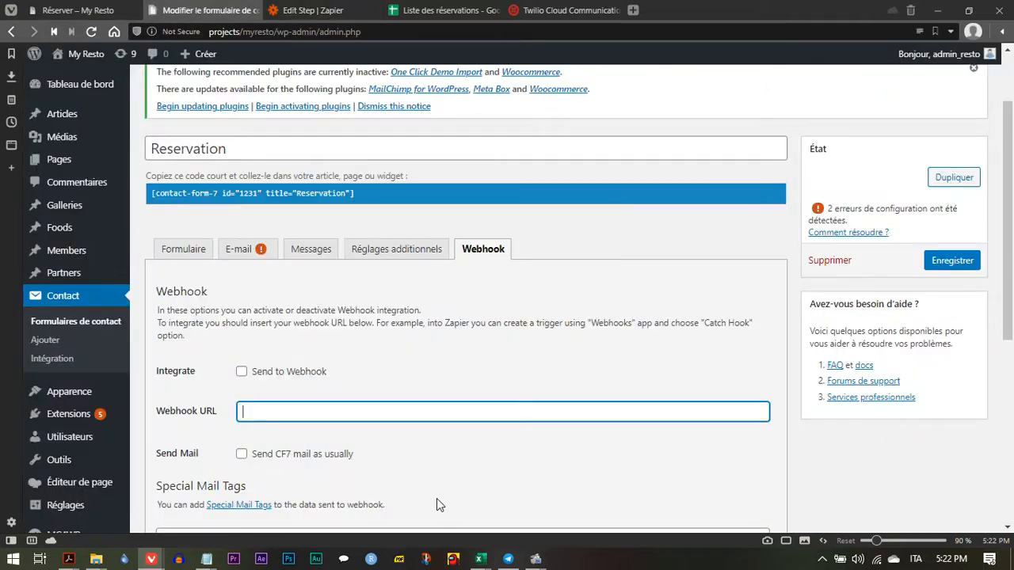
Step: Paste the Zapier hook URL into Webhook URL and tick Send to Webhook
key(ctrl+v)
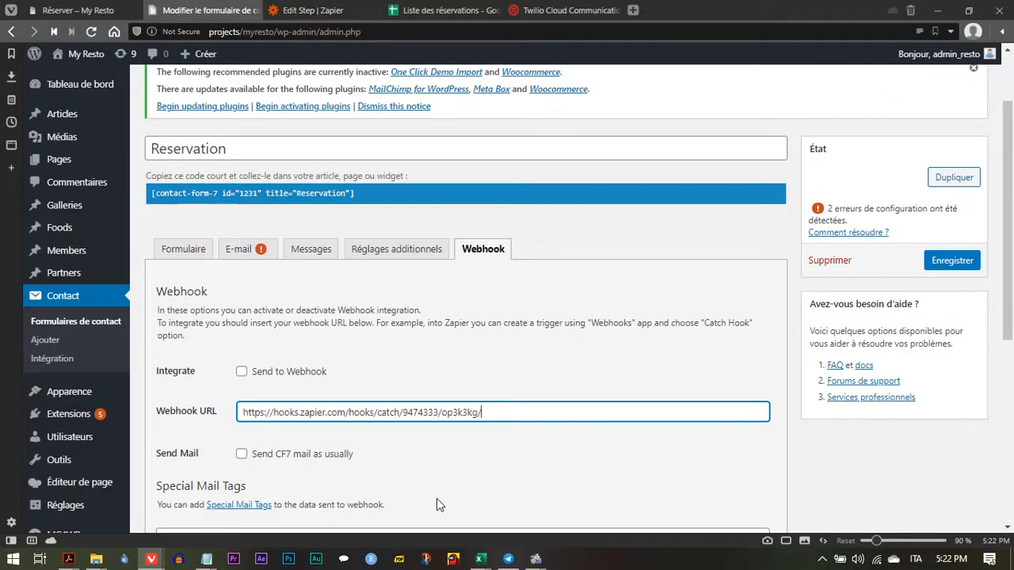
click(254, 378)
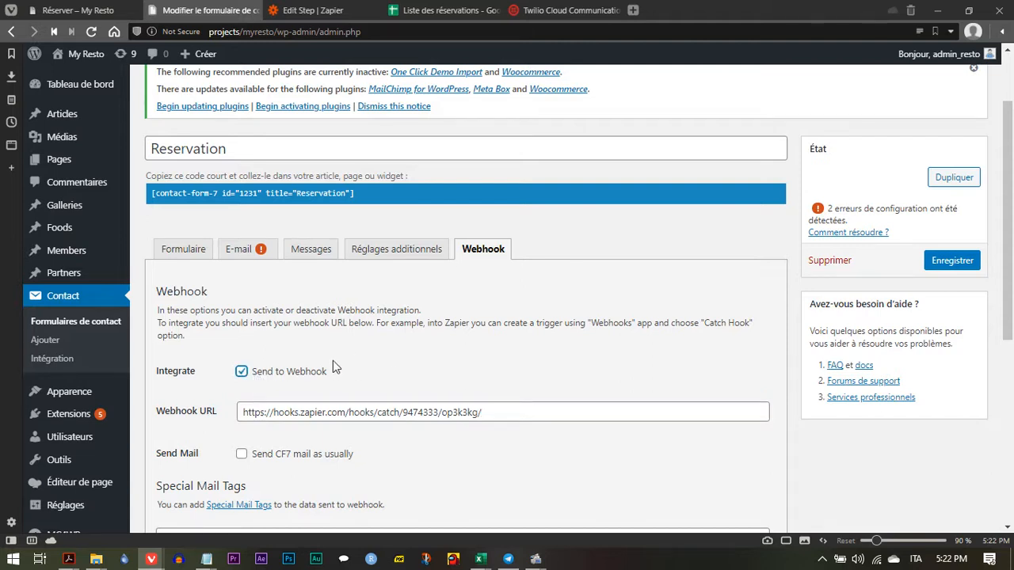
scroll(453, 442, down, 5)
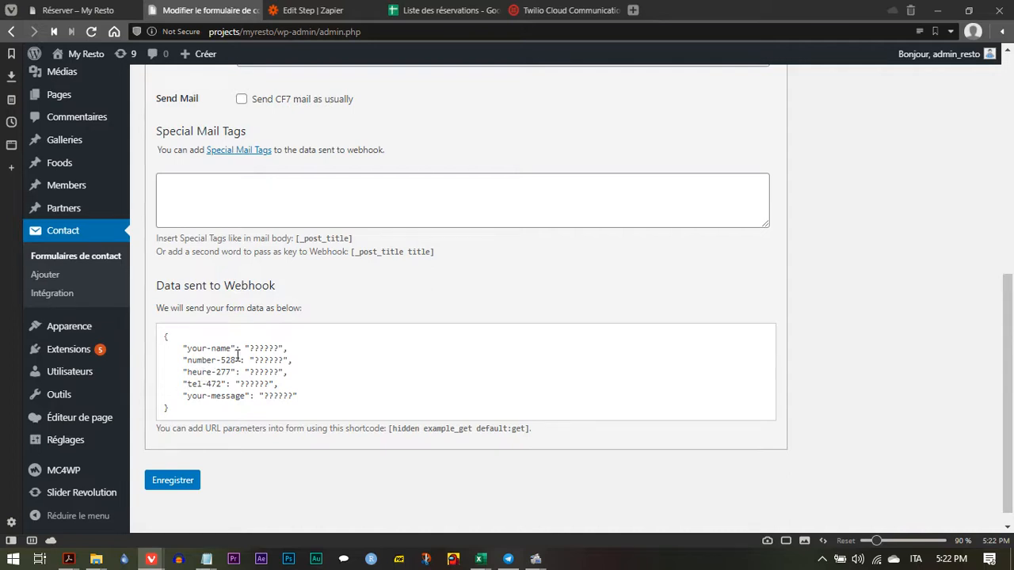
scroll(238, 356, up, 3)
scroll(240, 356, down, 3)
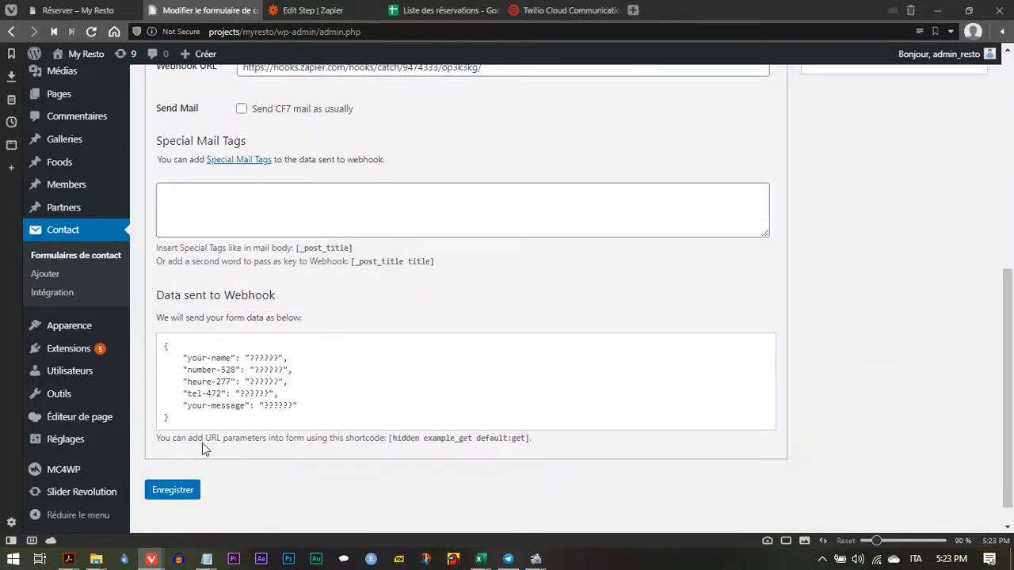
click(324, 9)
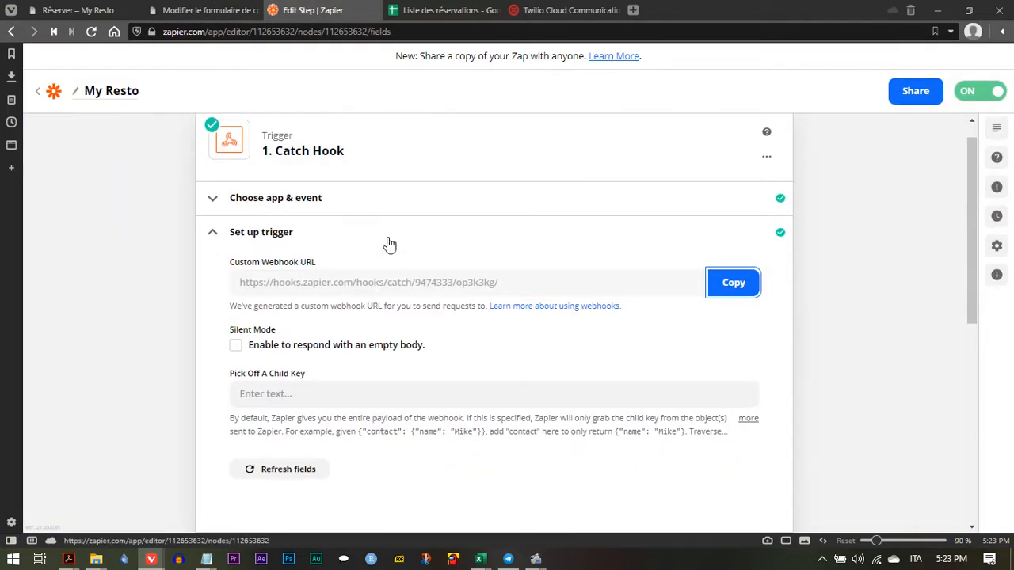
Step: Check the Catch Hook test shows 'We found a request!' with the reservation fields
click(388, 243)
click(404, 287)
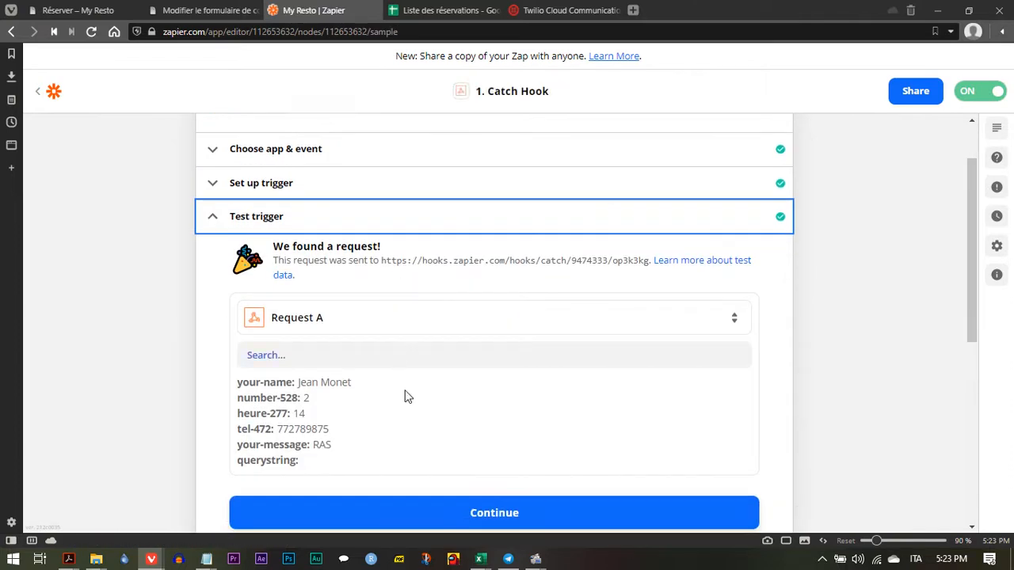
click(412, 216)
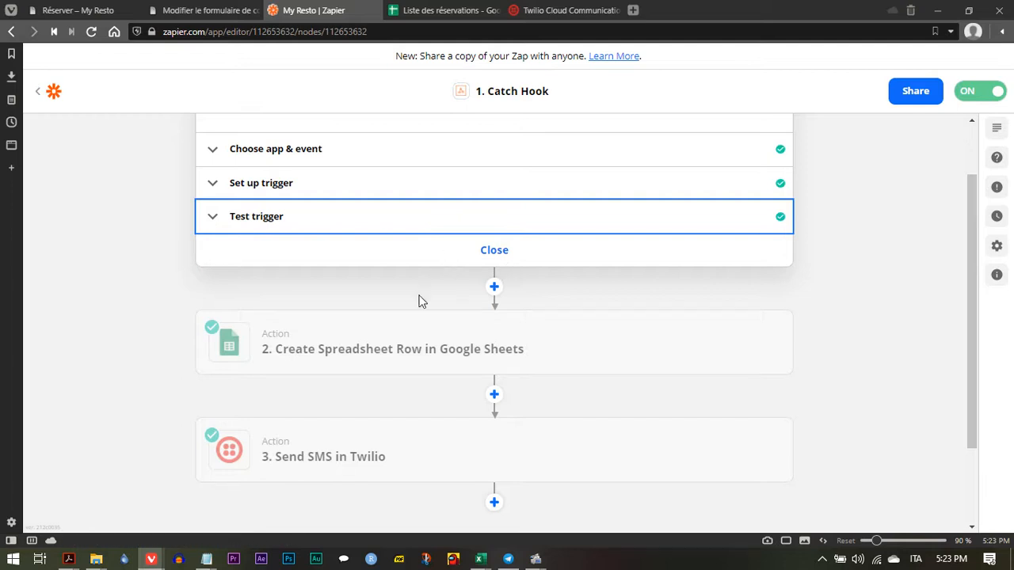
scroll(419, 301, up, 1)
scroll(419, 301, down, 1)
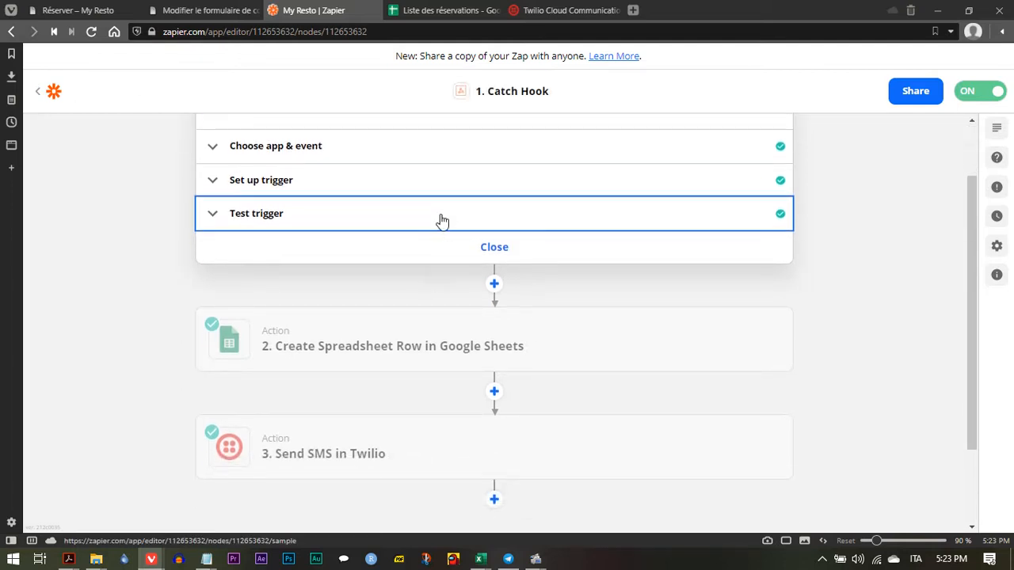
click(442, 220)
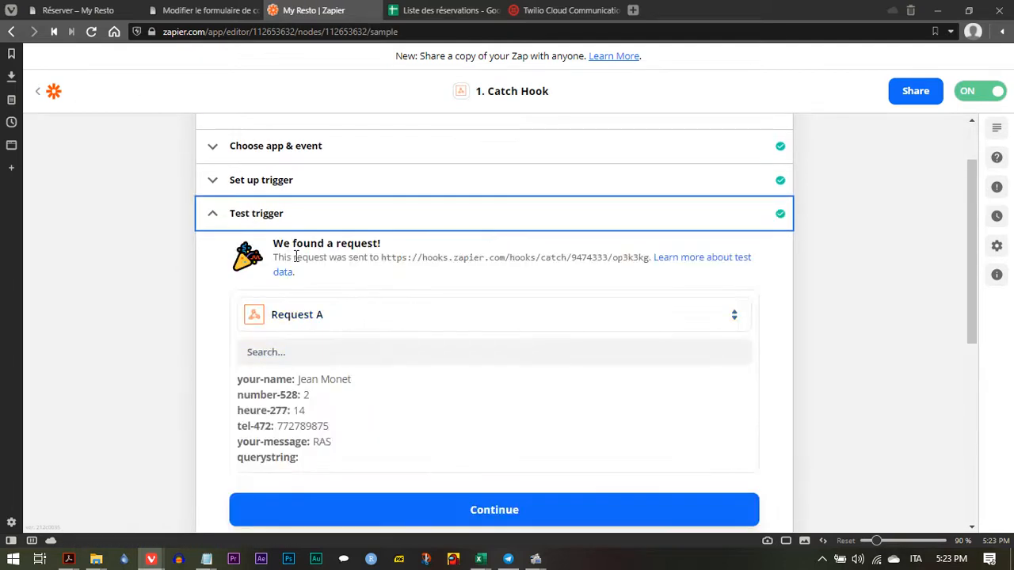
click(399, 222)
scroll(364, 310, down, 1)
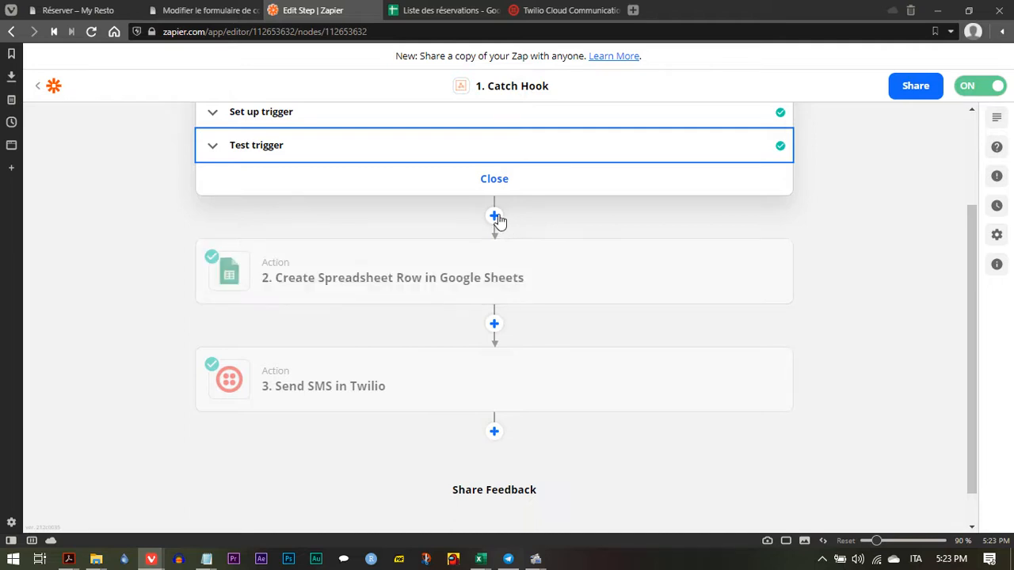
Step: Expand the Create Spreadsheet Row step's setup showing 'Liste des réservations' and 'Feuille 1'
click(477, 289)
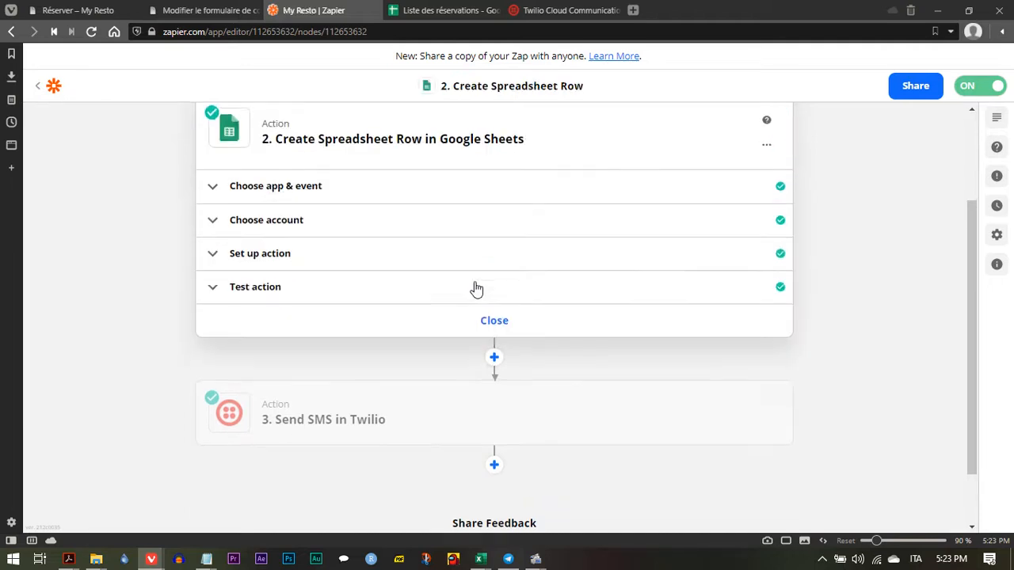
click(381, 198)
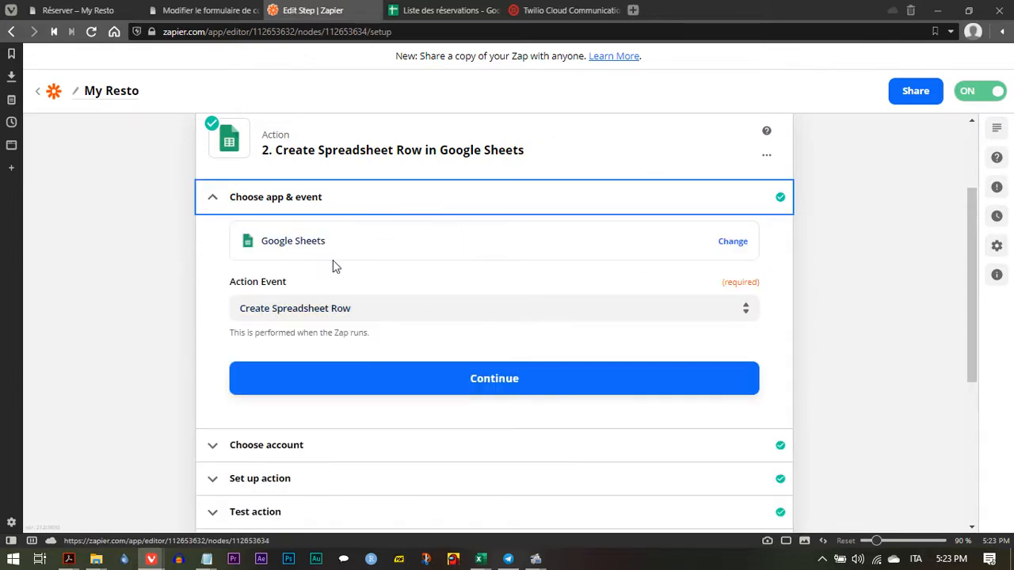
click(374, 207)
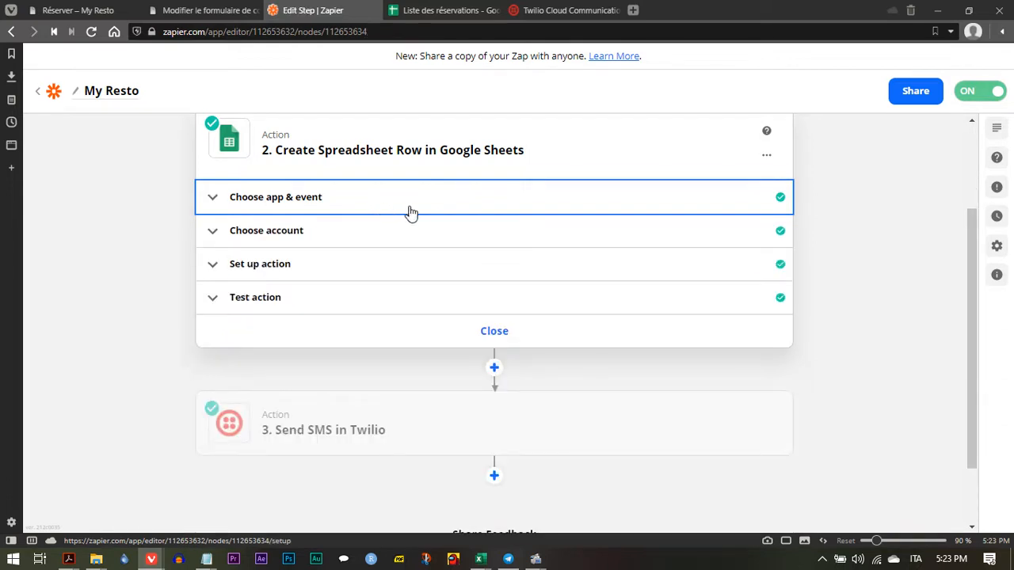
click(450, 10)
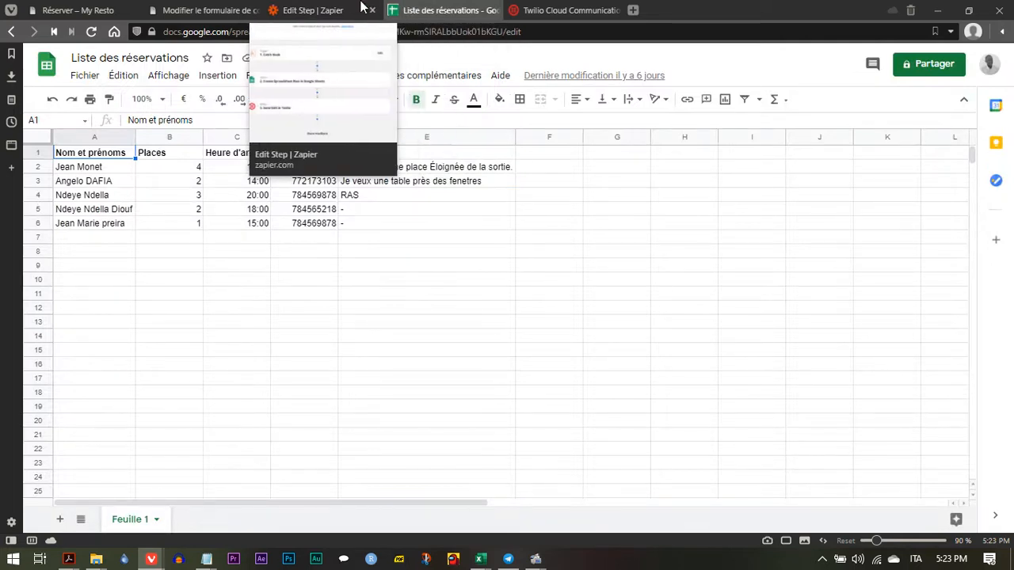
click(317, 10)
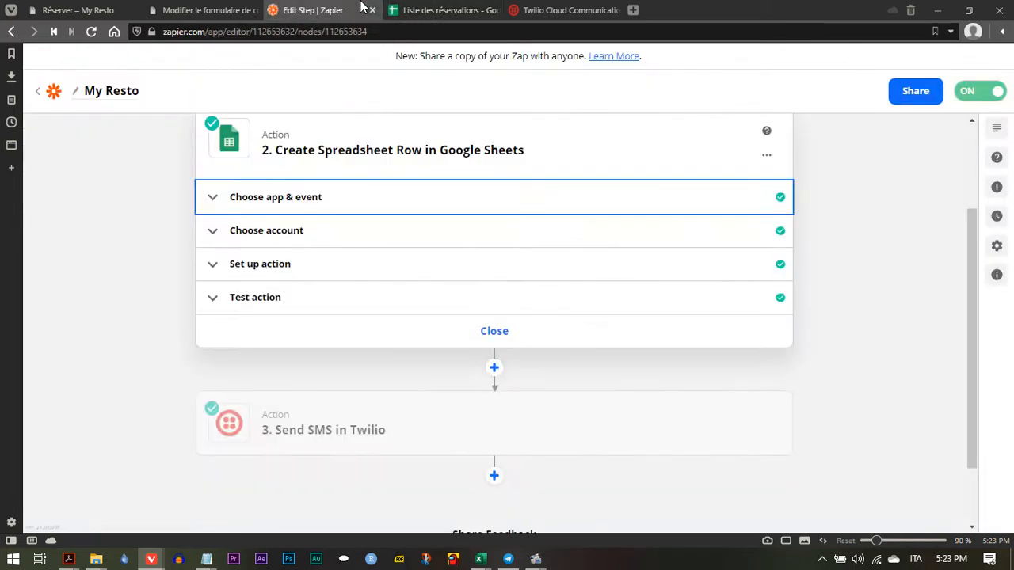
click(333, 269)
scroll(339, 341, down, 2)
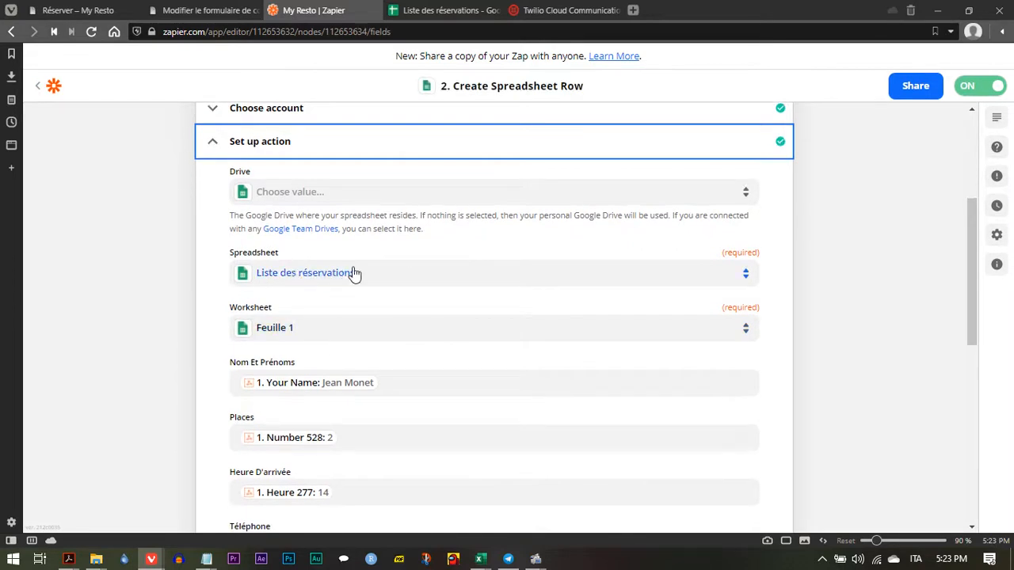
Step: Compare the mapped fields with the sheet's column headers, then run Test action successfully
click(446, 8)
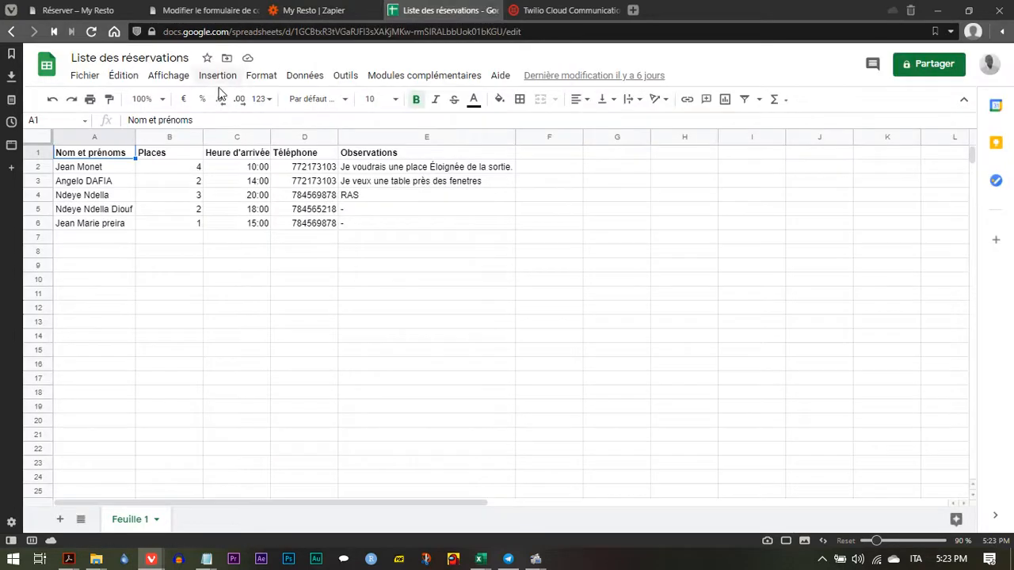
click(316, 9)
scroll(320, 283, down, 1)
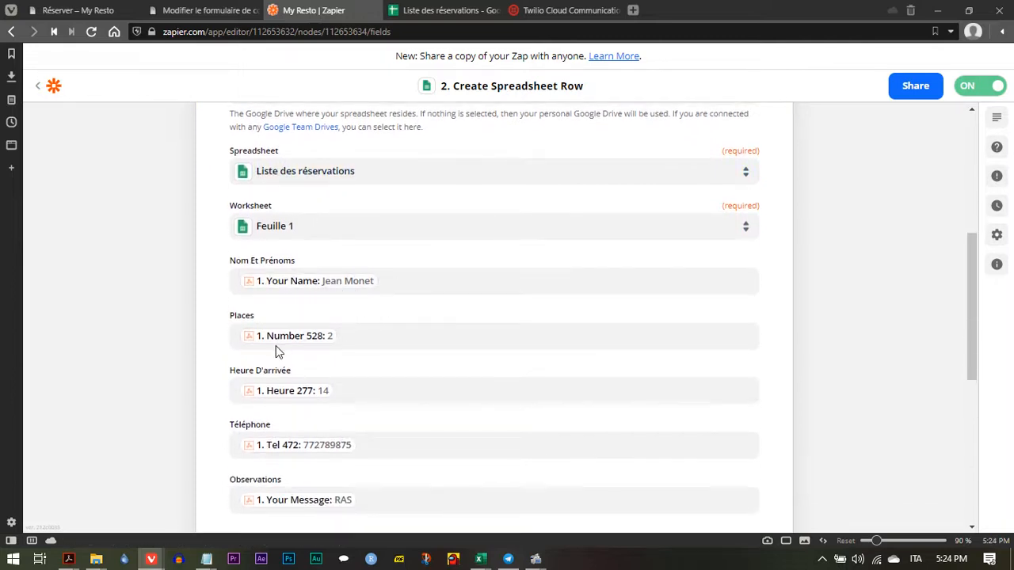
scroll(394, 412, down, 1)
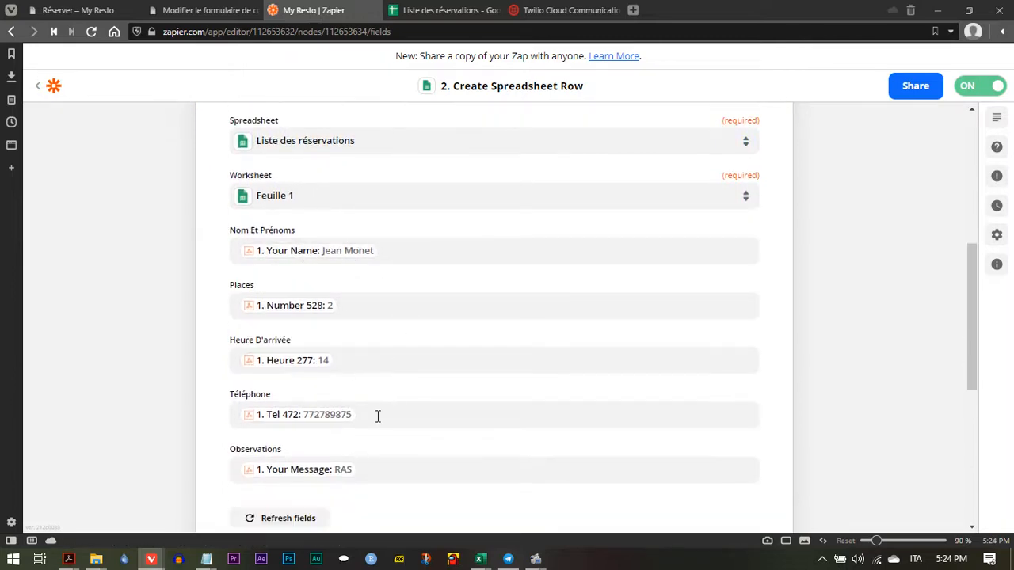
scroll(376, 416, down, 3)
scroll(377, 420, up, 2)
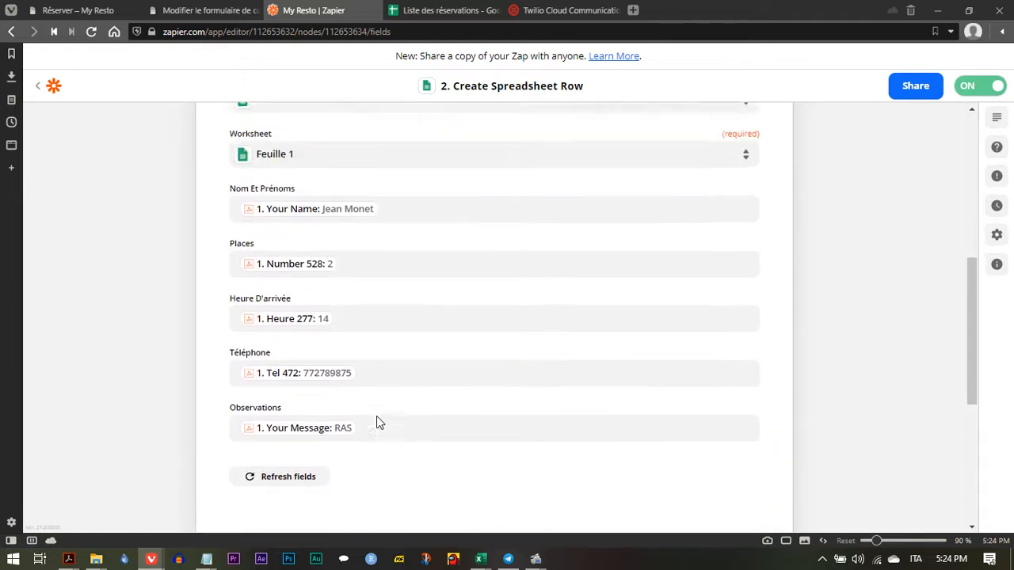
scroll(405, 303, down, 2)
click(390, 442)
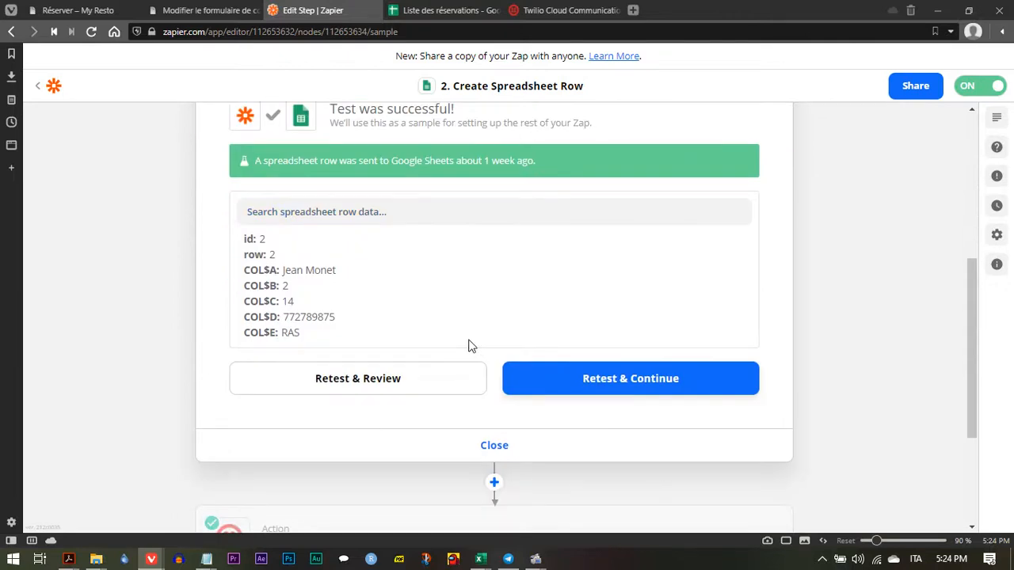
scroll(497, 357, down, 1)
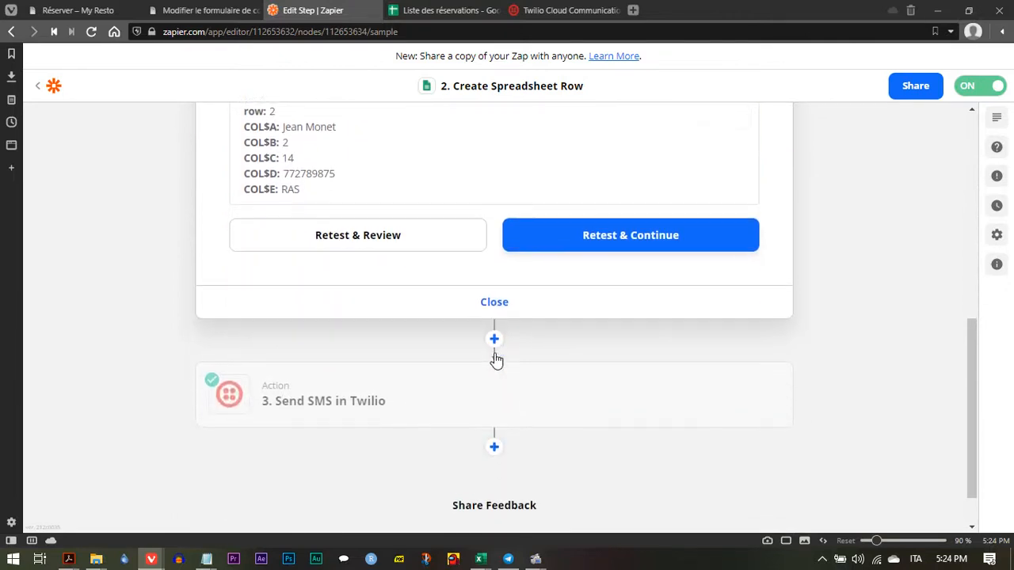
Step: Verify the 'Send SMS in Twilio' step's Send SMS event and connected Twilio account
click(456, 401)
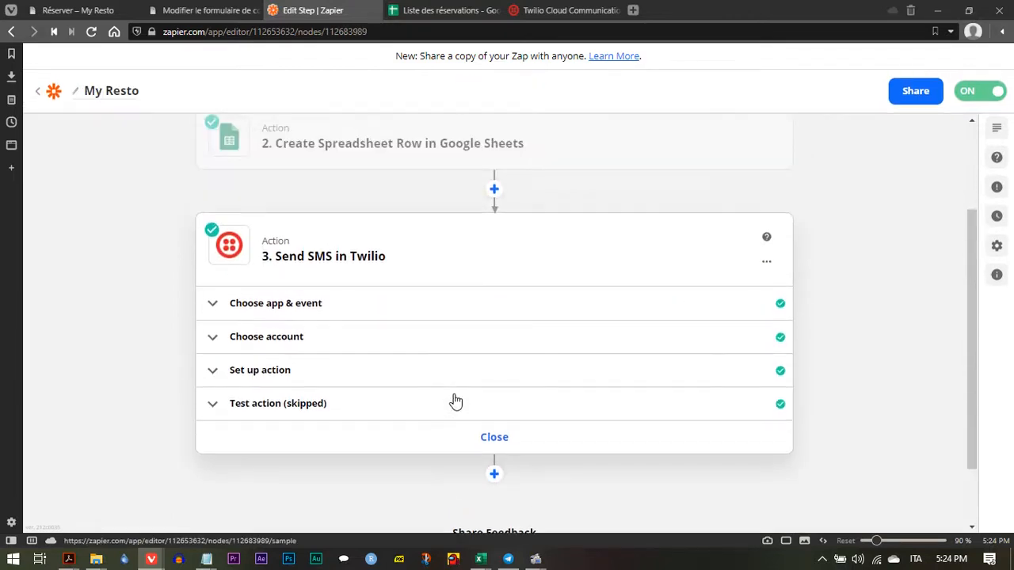
click(438, 290)
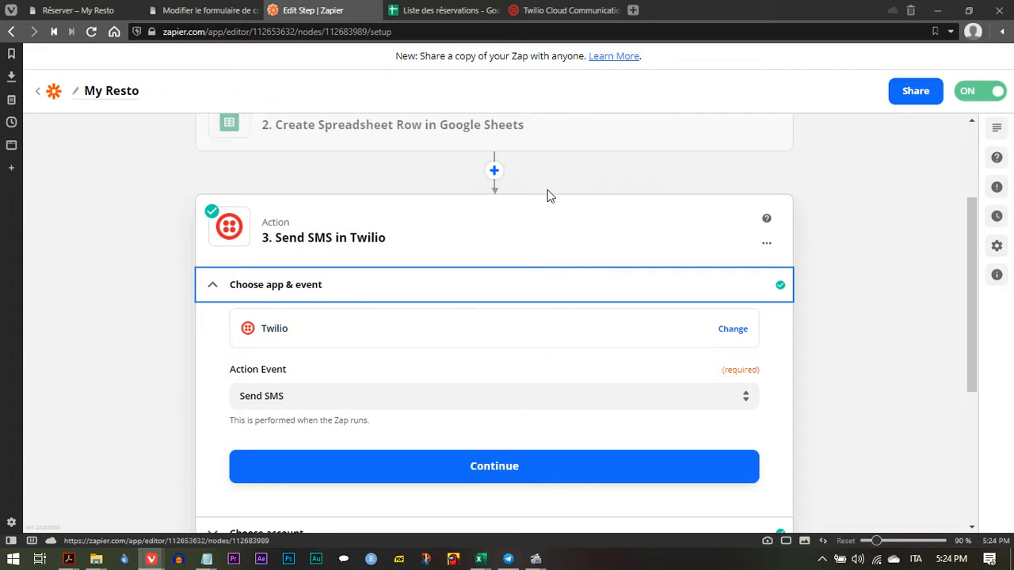
click(444, 290)
click(469, 333)
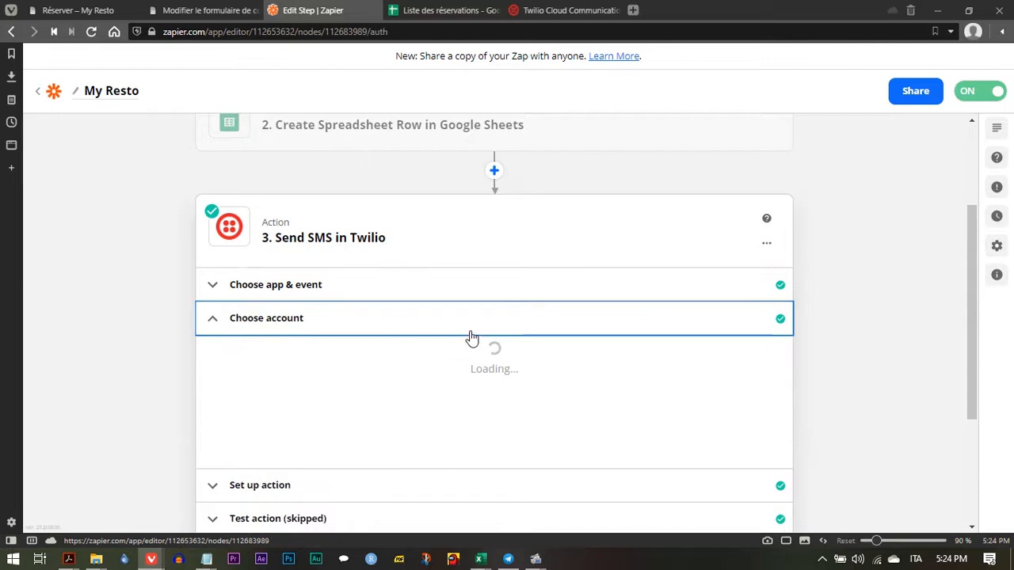
click(560, 11)
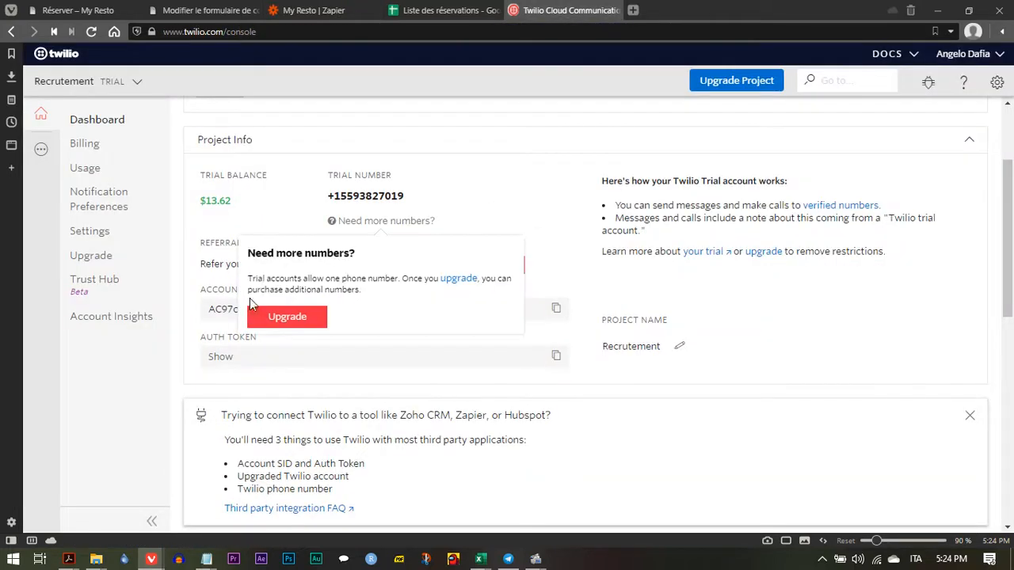
Step: Scroll through the Recrutement project's info in Twilio Console, then go back to Zapier
scroll(379, 284, up, 2)
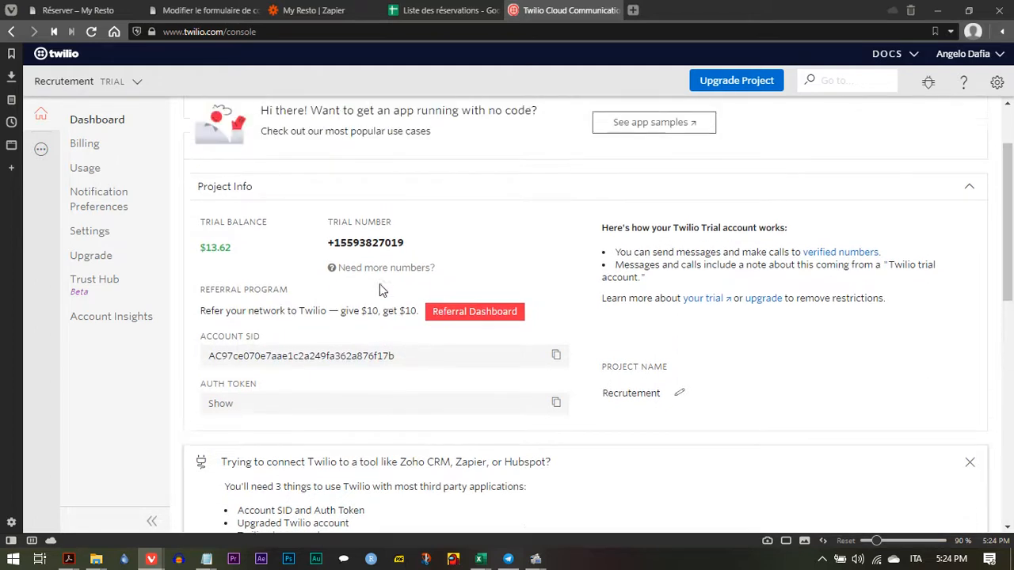
scroll(381, 286, up, 1)
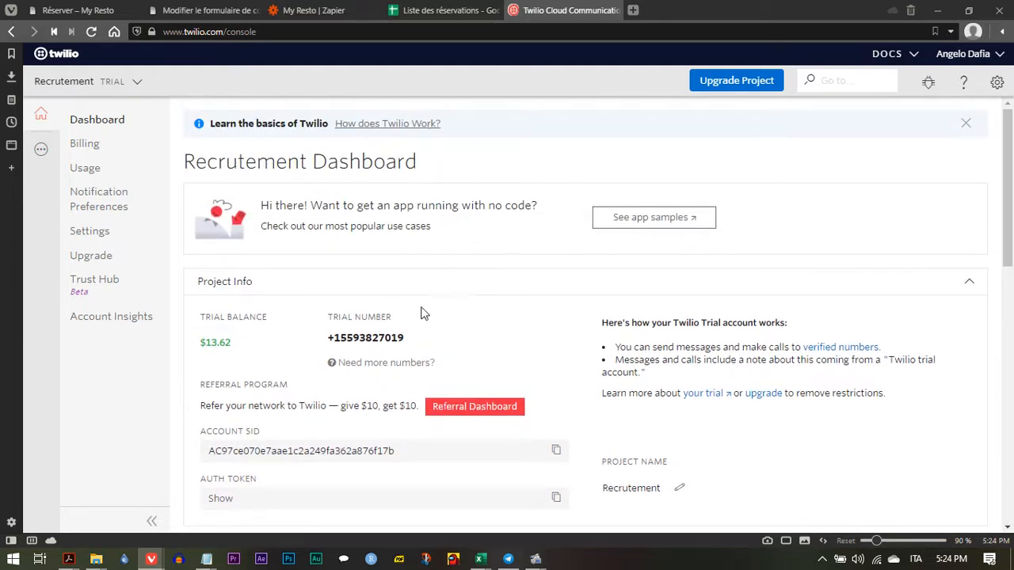
scroll(452, 317, down, 1)
scroll(448, 317, down, 2)
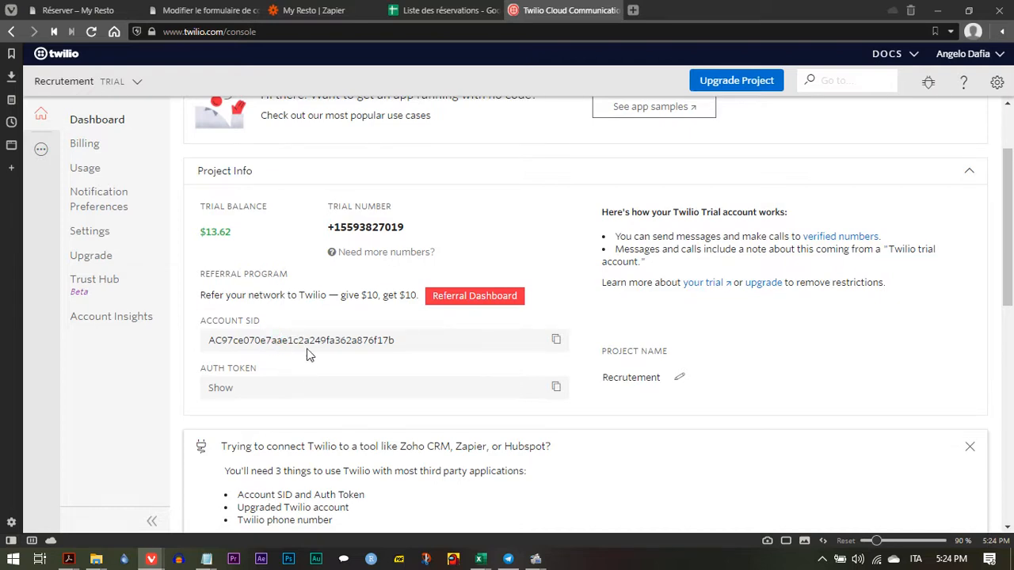
click(319, 9)
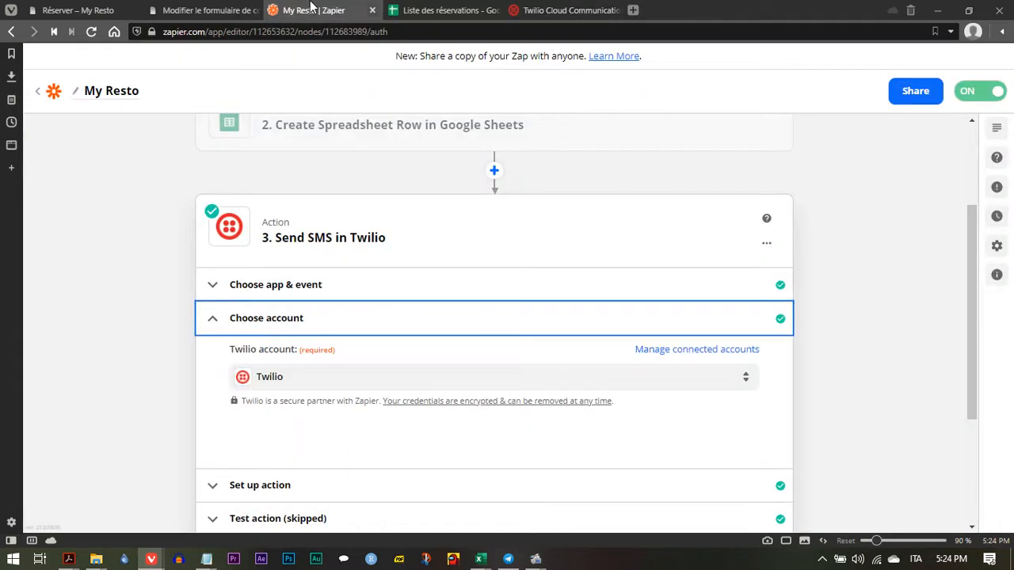
Step: Expand the Send SMS setup to review the sender and recipient numbers and the 'Nouvelle reservation sur My Resto !' message
click(392, 448)
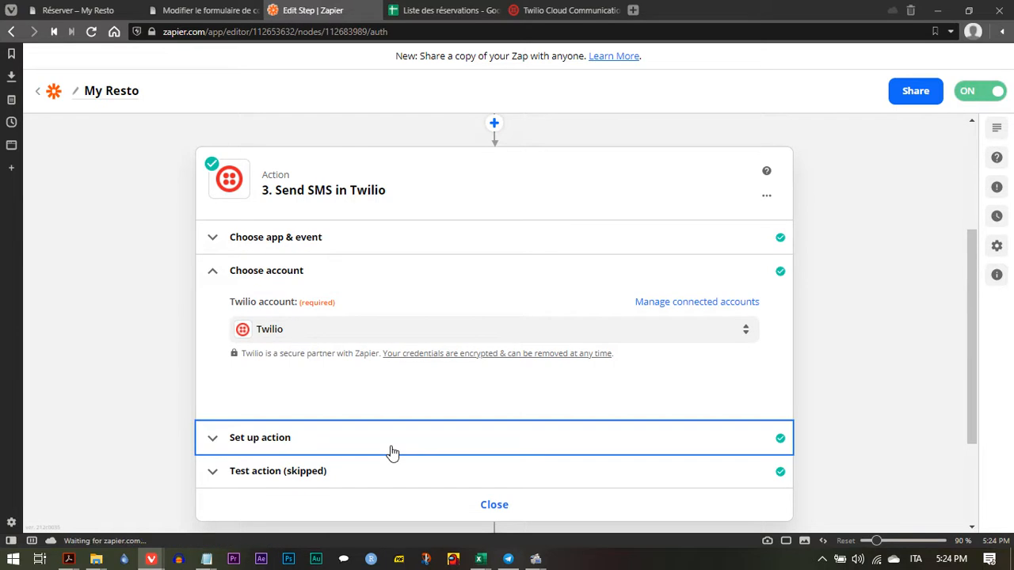
scroll(444, 423, down, 1)
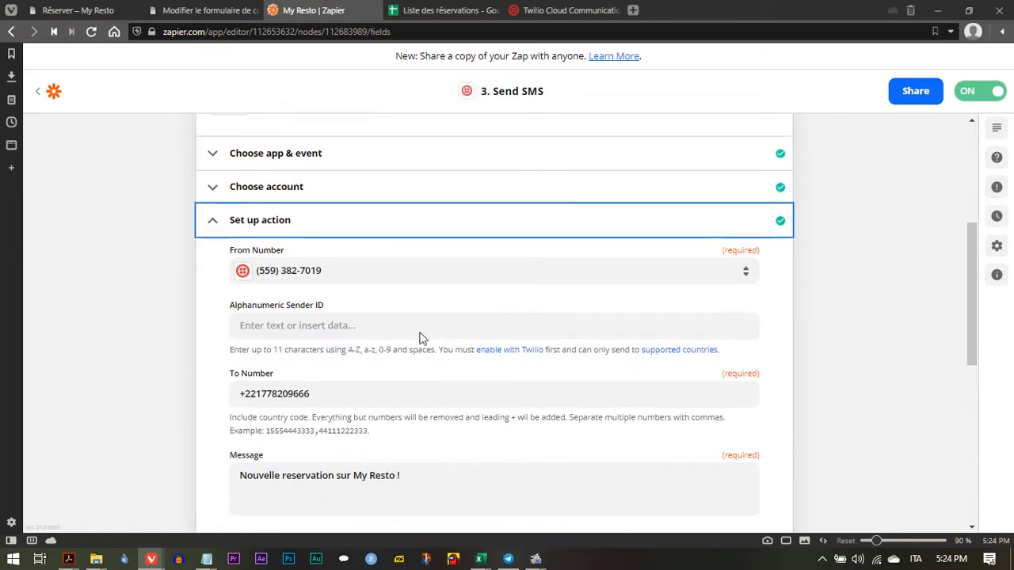
scroll(467, 356, down, 1)
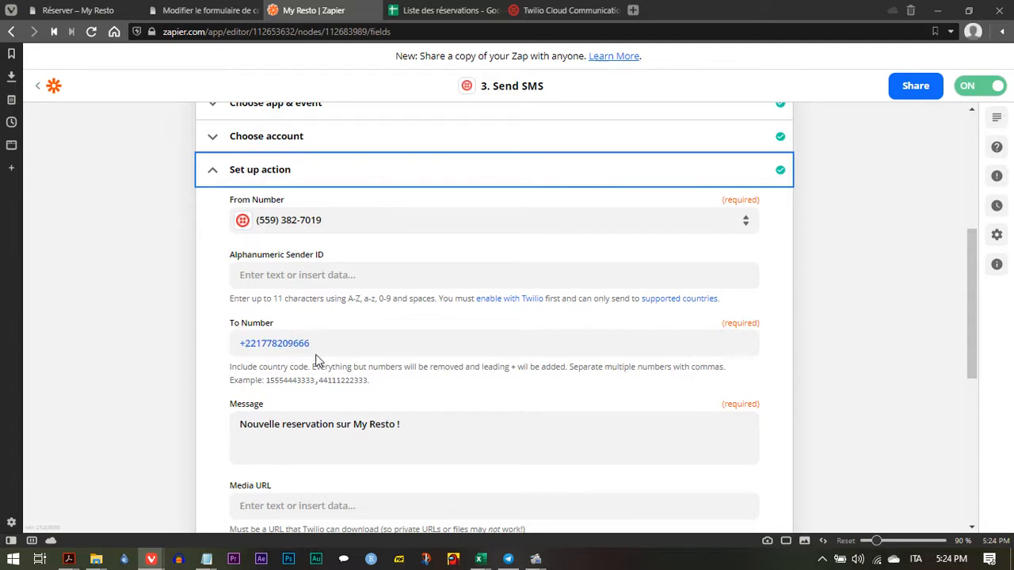
scroll(387, 420, down, 2)
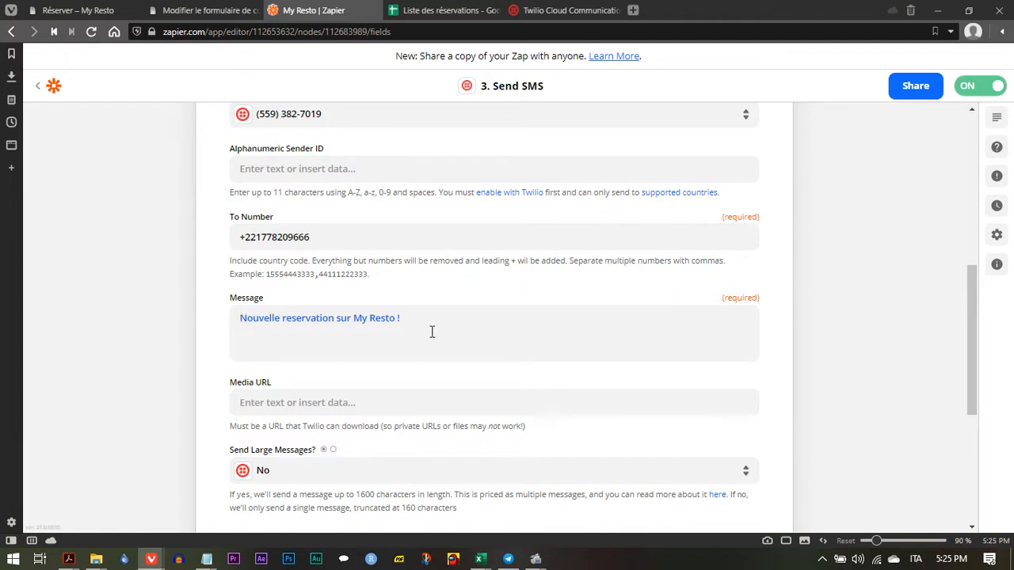
scroll(402, 388, down, 3)
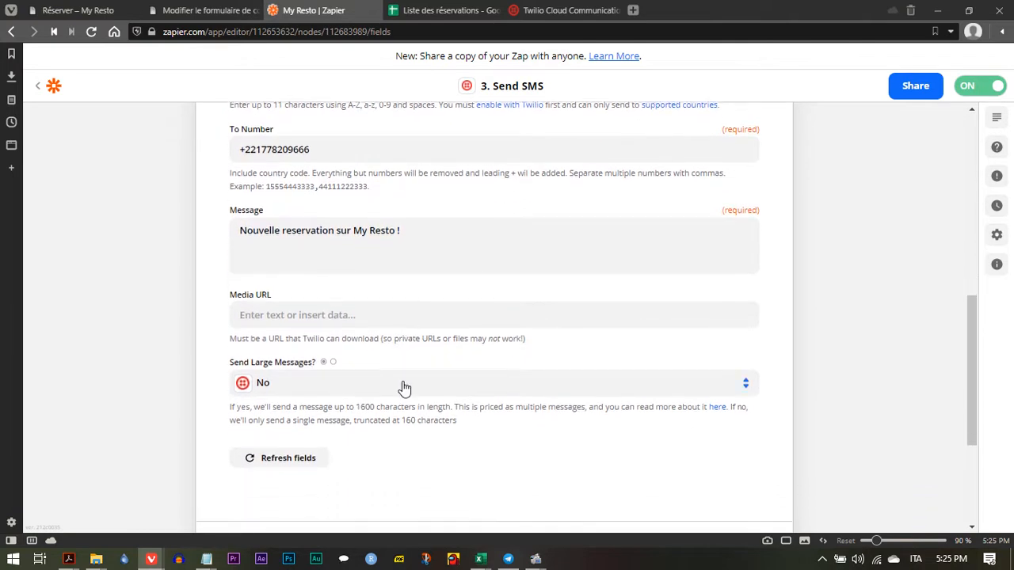
scroll(402, 381, down, 2)
scroll(403, 381, up, 5)
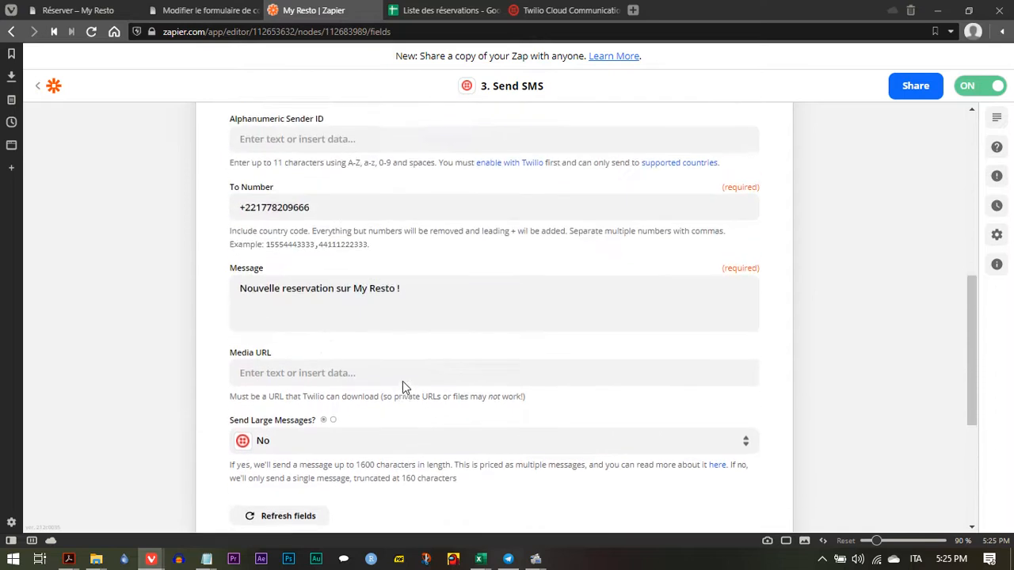
scroll(403, 388, up, 1)
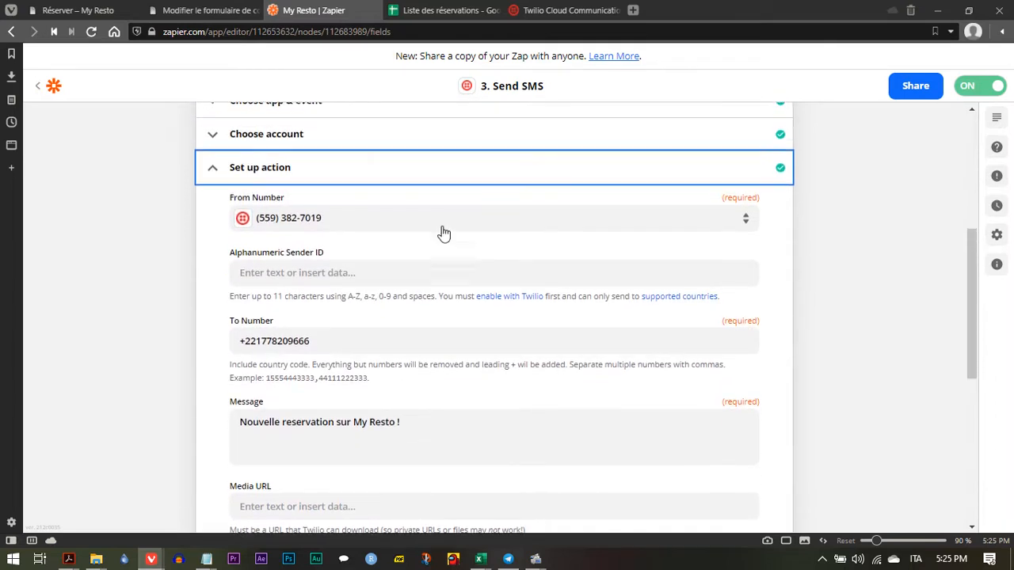
click(426, 185)
click(450, 331)
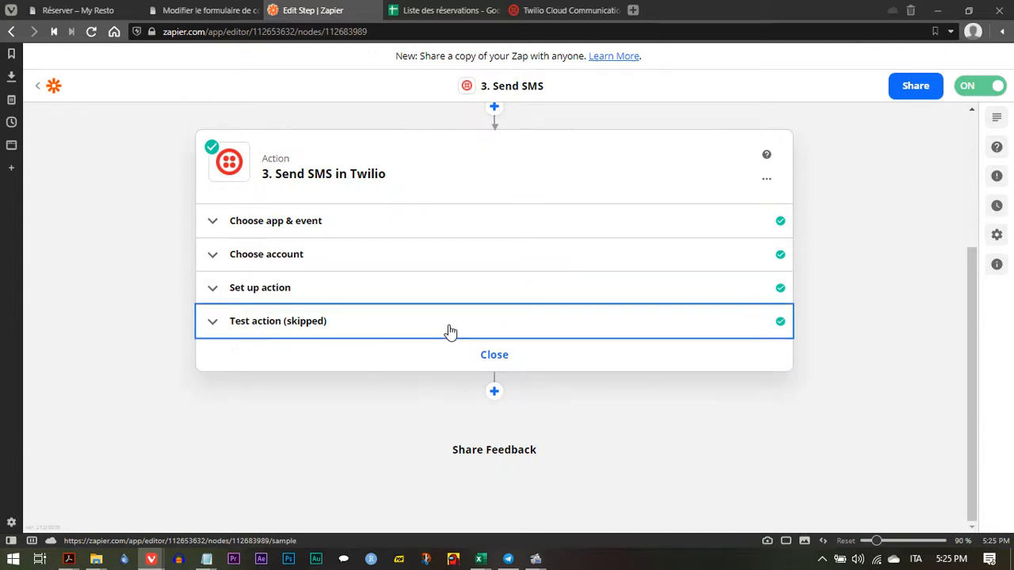
scroll(447, 430, down, 2)
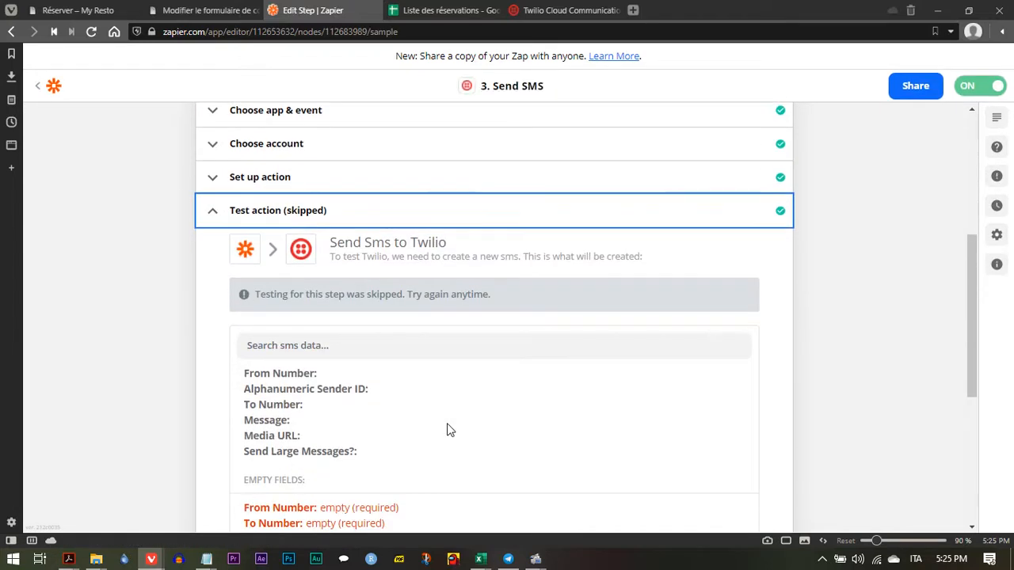
scroll(447, 431, down, 1)
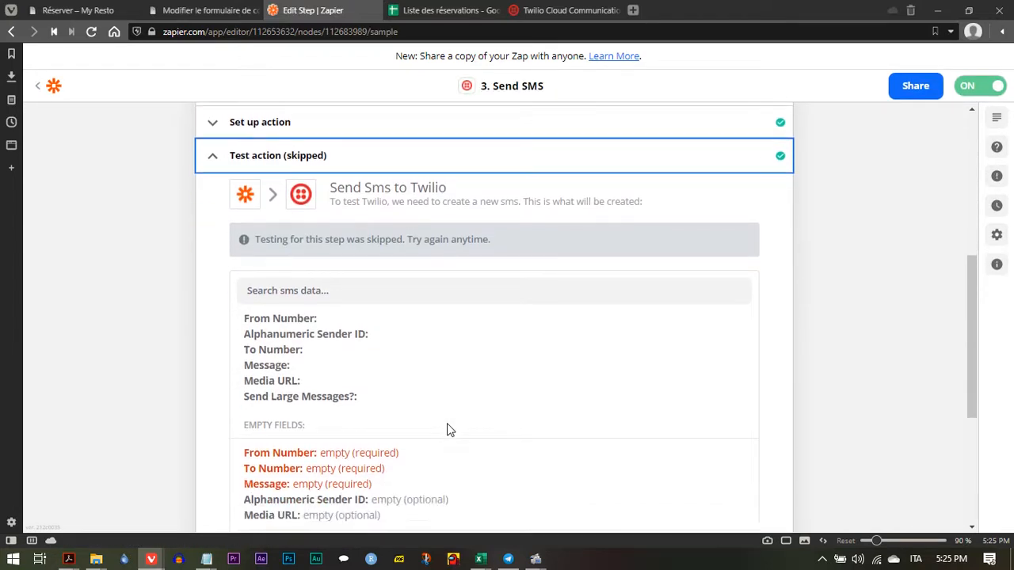
scroll(447, 430, down, 2)
scroll(448, 430, up, 2)
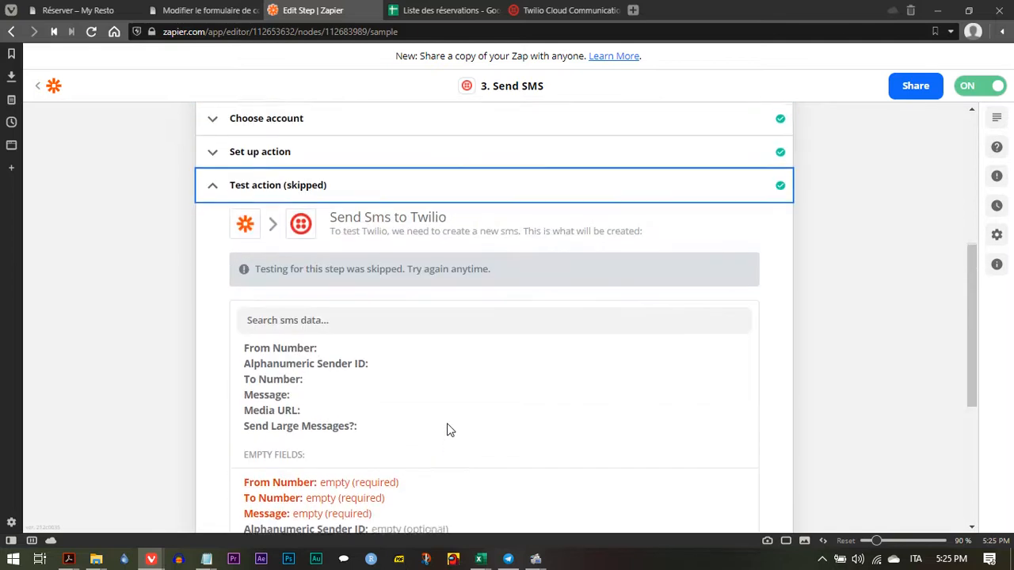
scroll(448, 431, up, 4)
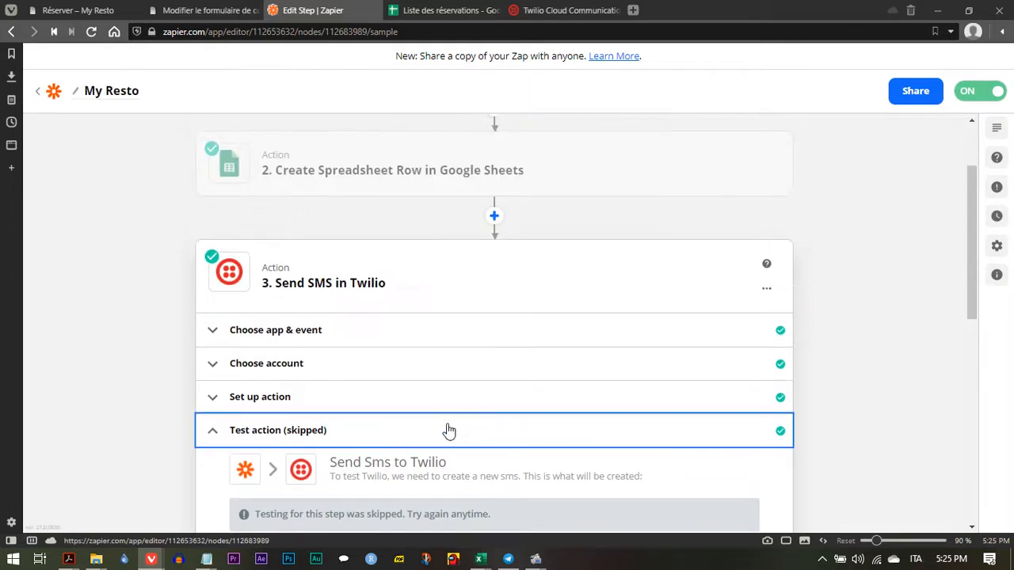
click(448, 431)
scroll(448, 430, down, 1)
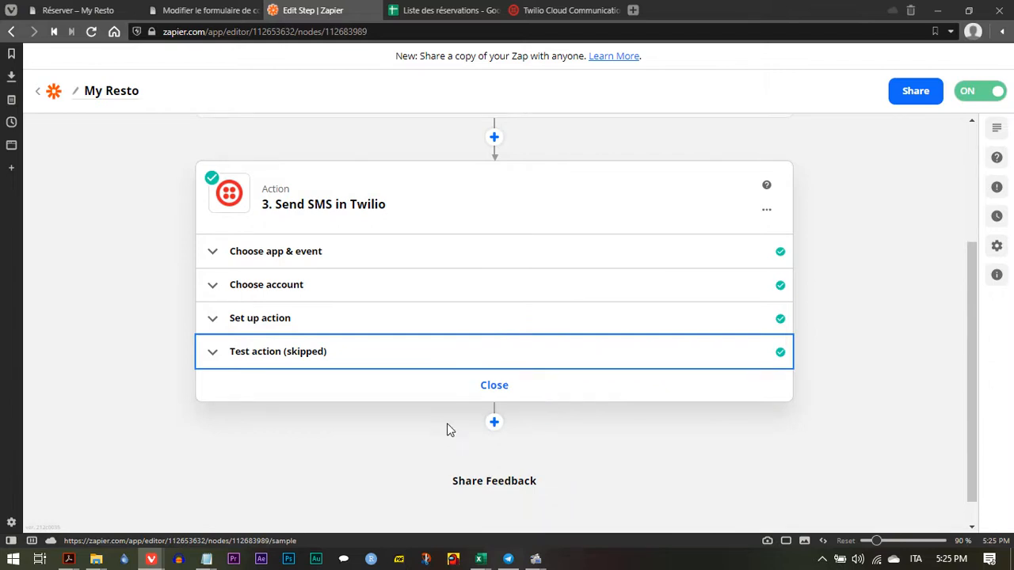
scroll(447, 430, up, 2)
scroll(446, 430, down, 2)
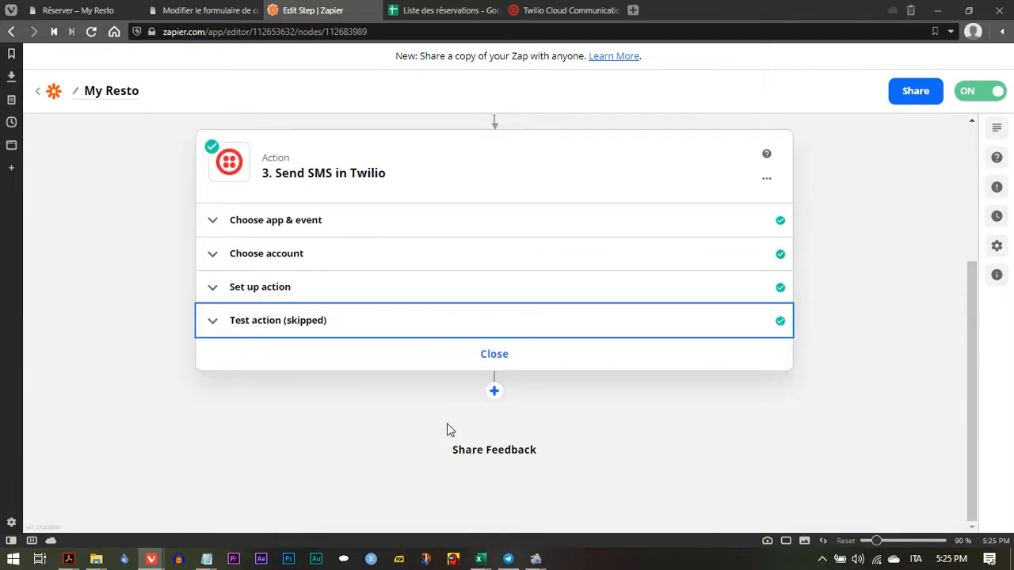
scroll(447, 430, up, 3)
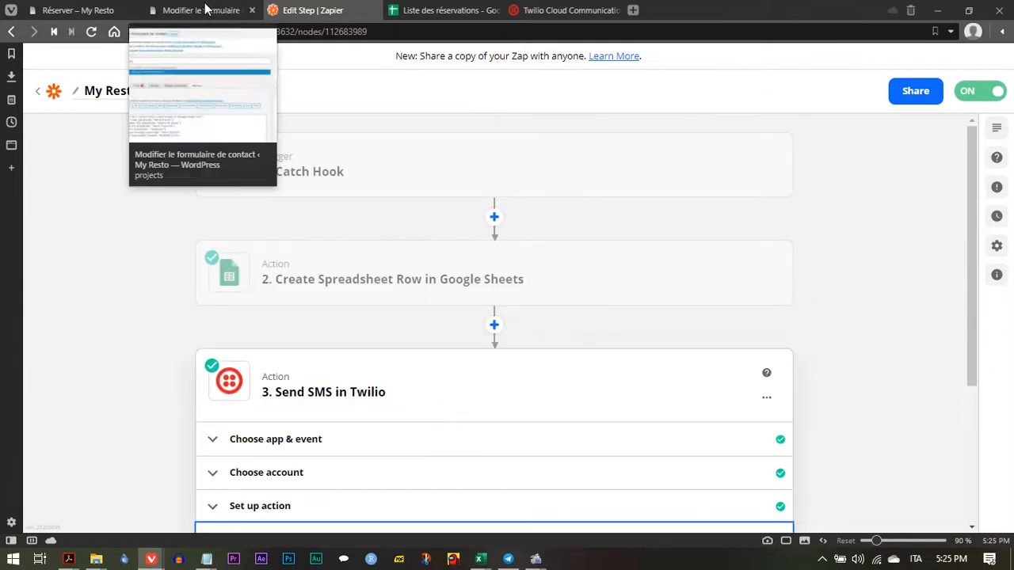
Step: Check the five rows in 'Liste des réservations', then bring up the 'Réserver – My Resto' booking form
click(206, 10)
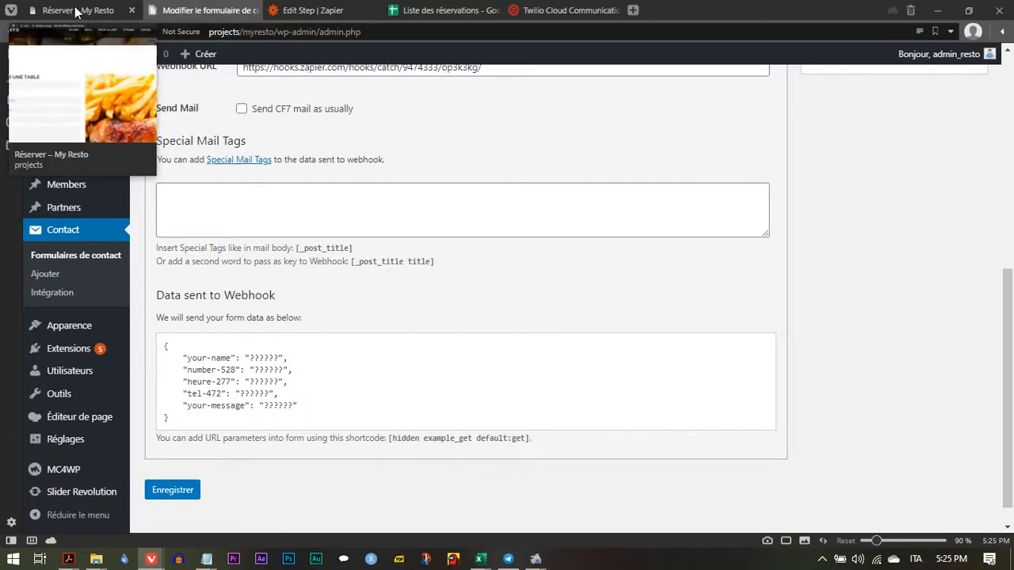
click(462, 9)
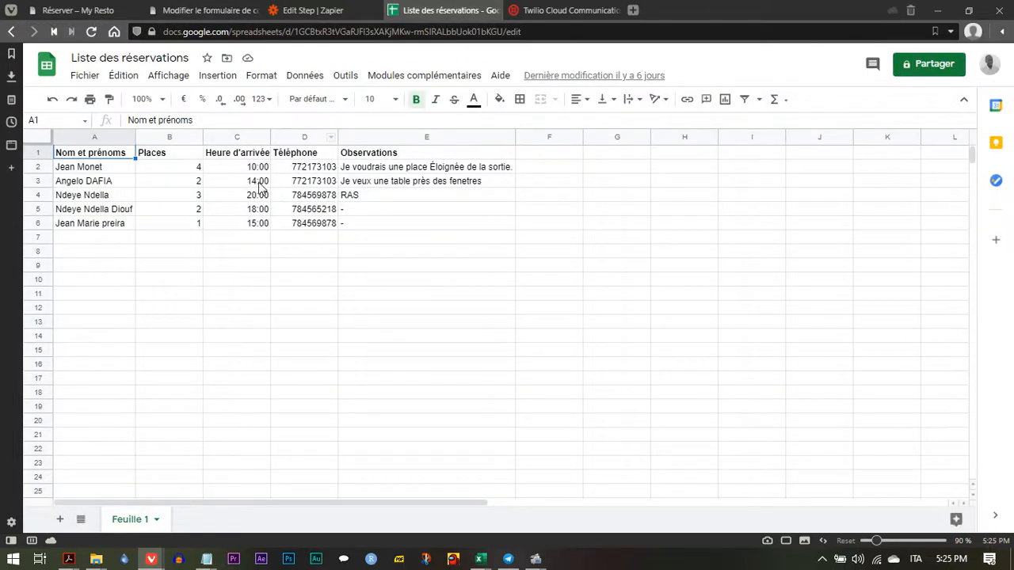
click(191, 196)
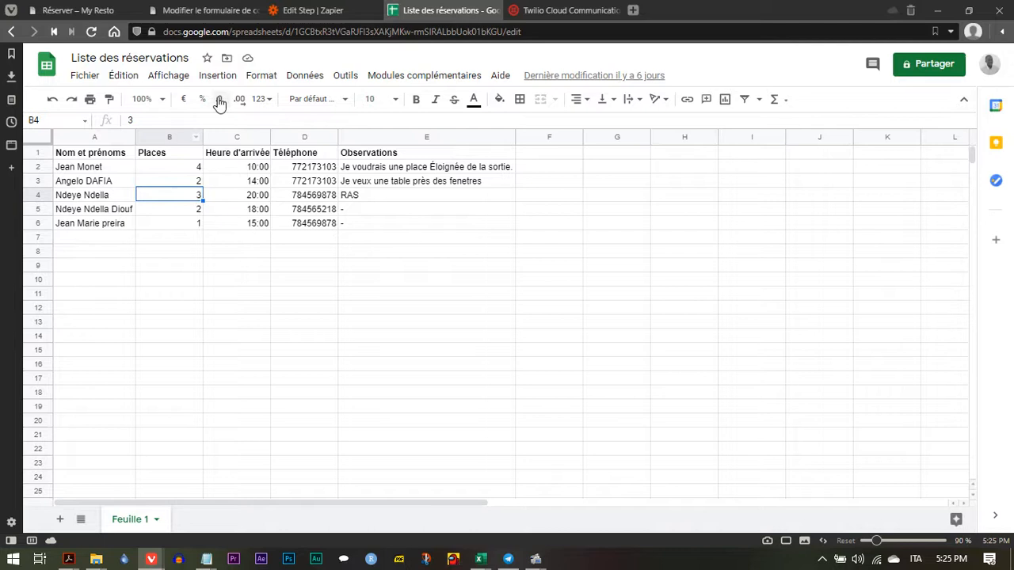
click(100, 10)
scroll(185, 172, down, 1)
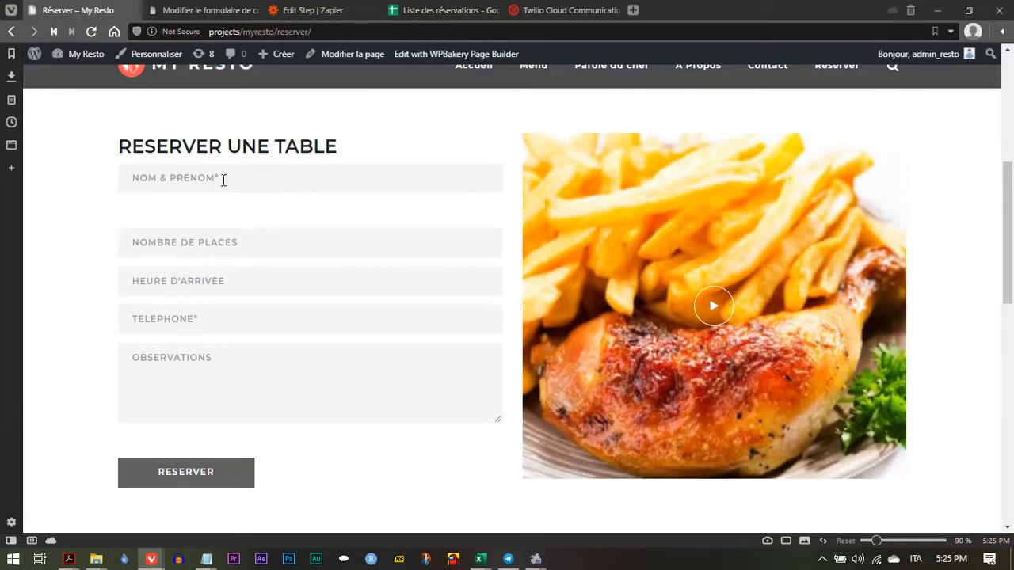
Step: Enter the guest's full name, 2 places and an arrival time of 20:30
click(226, 180)
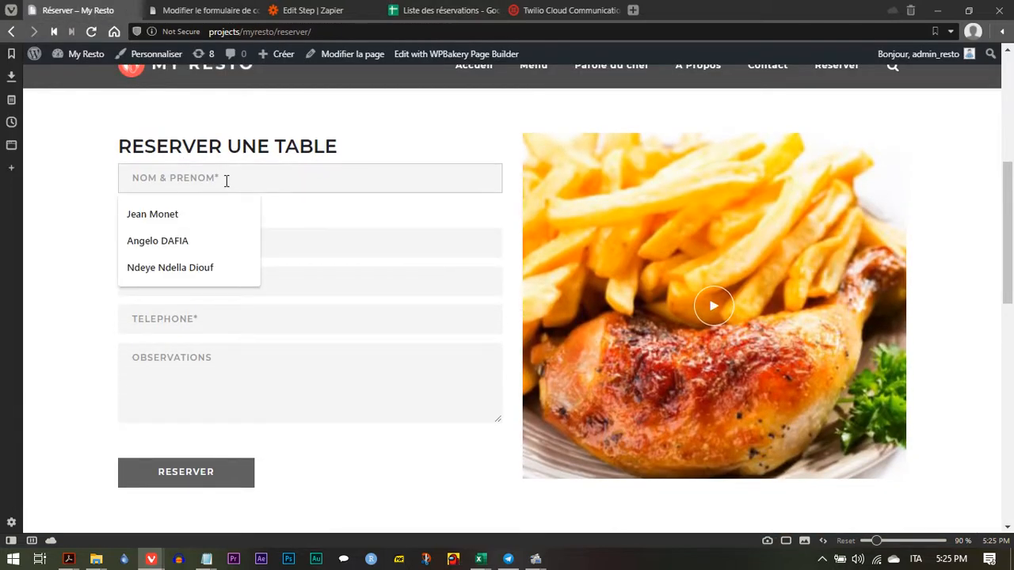
text(IGOR )
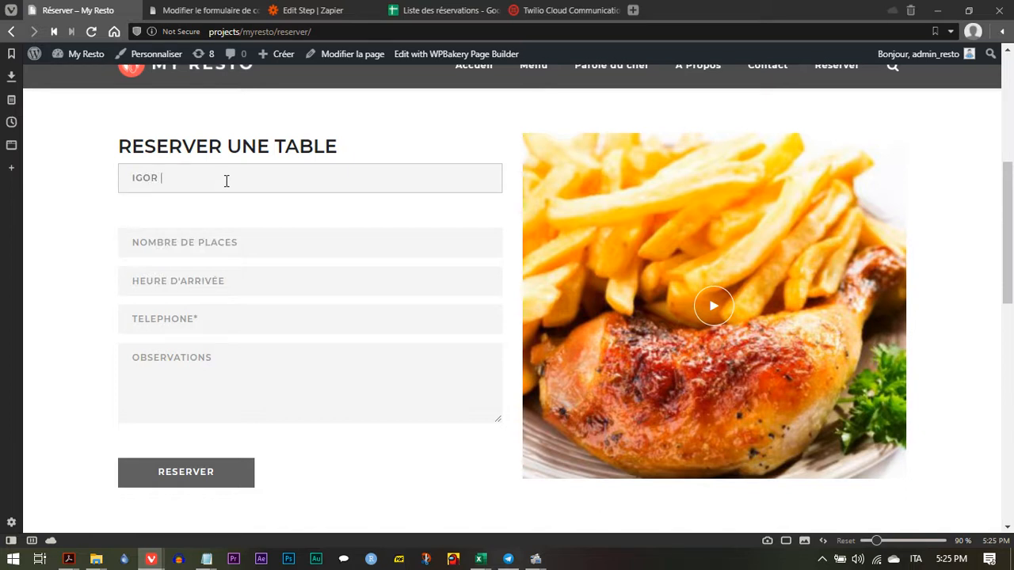
text(KASPAROV)
click(176, 243)
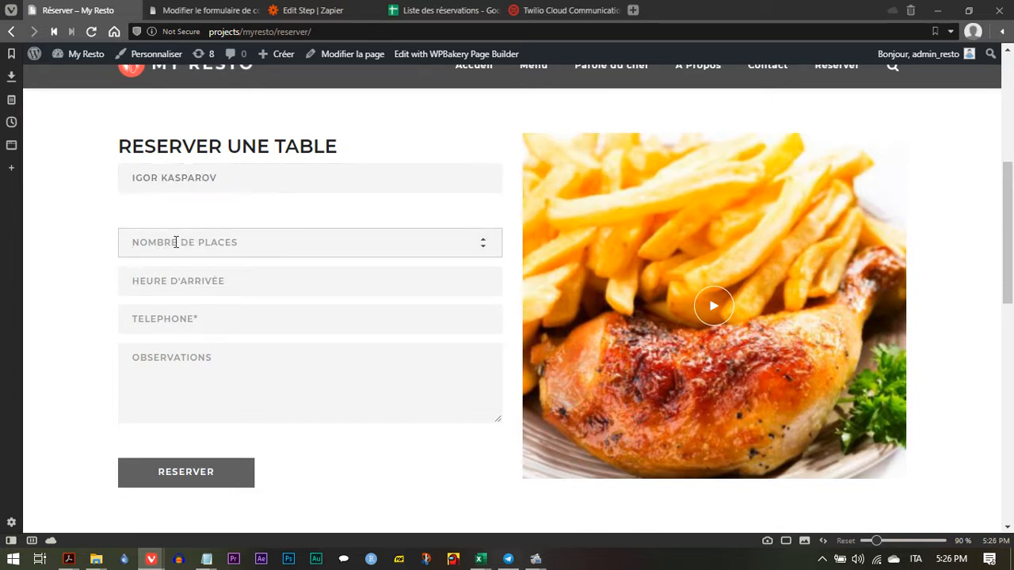
text(2)
key(Tab)
text(2)
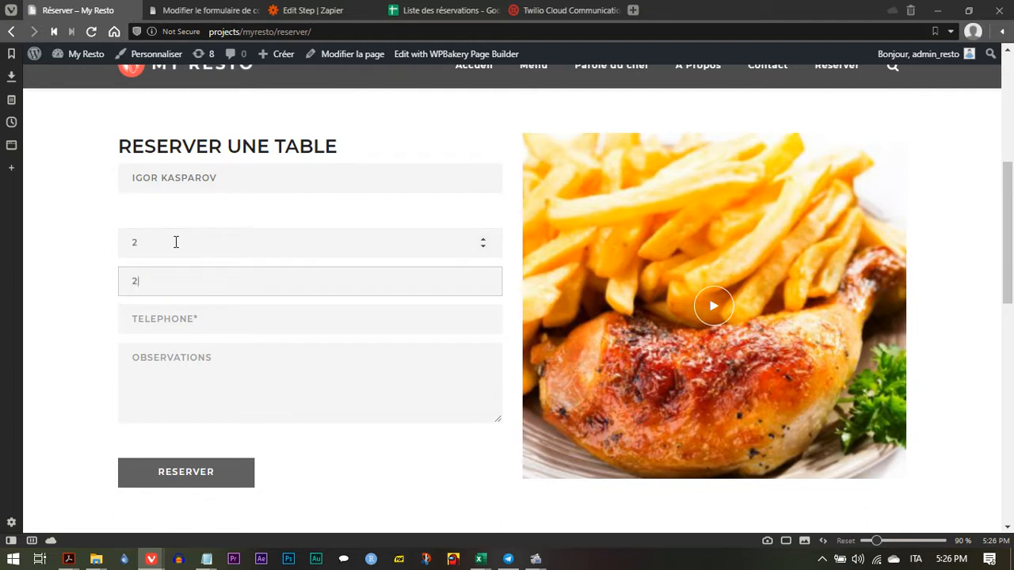
text(0:30)
Step: Add the guest's phone number and the note 'JE VOUDRAIS DE L'EAU PLATE.', then submit the reservation
key(Tab)
text(789)
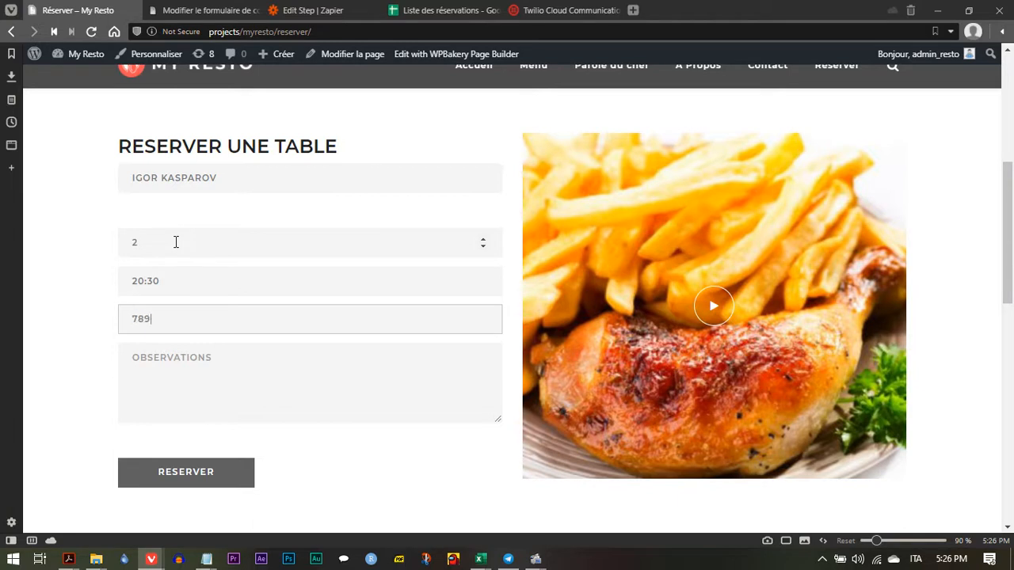
text(654124)
key(Tab)
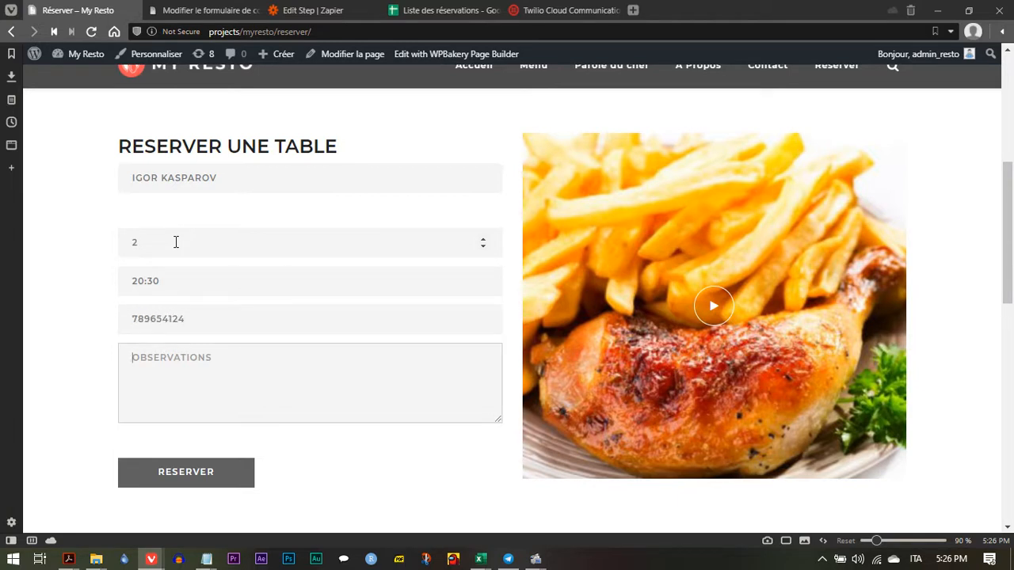
text(JE VOUDRAIS DE L'EA)
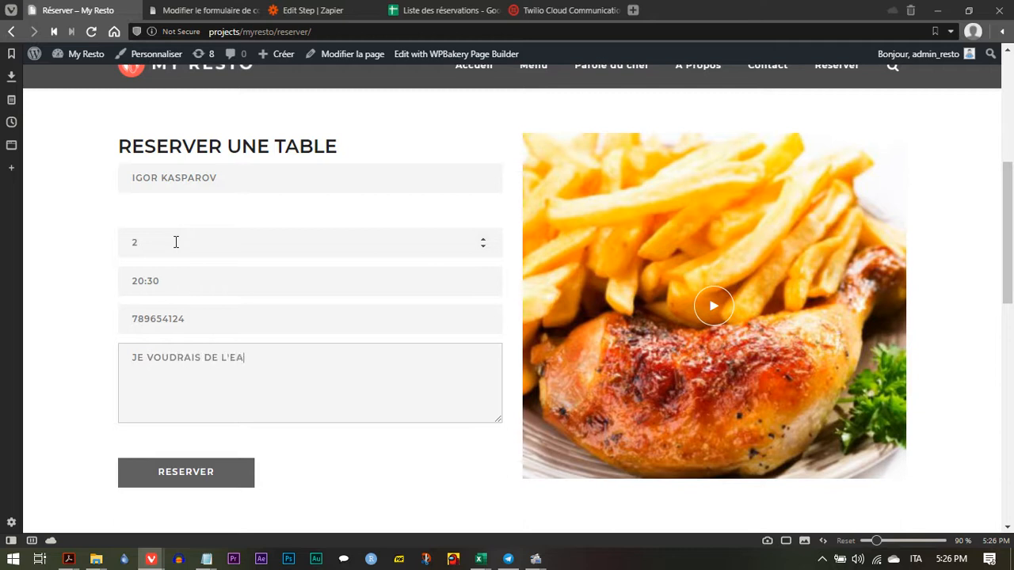
text(U PLATE.)
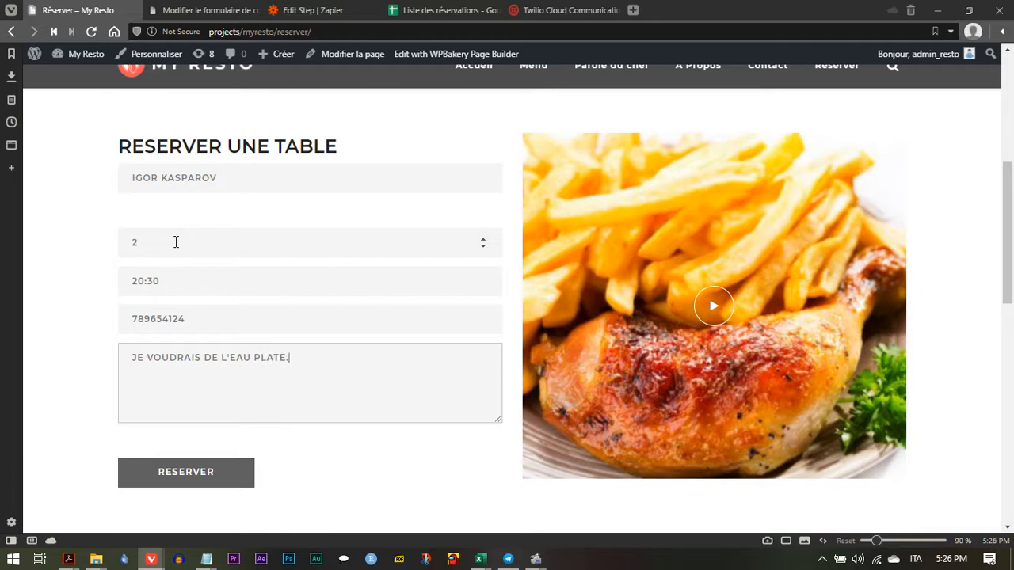
click(159, 474)
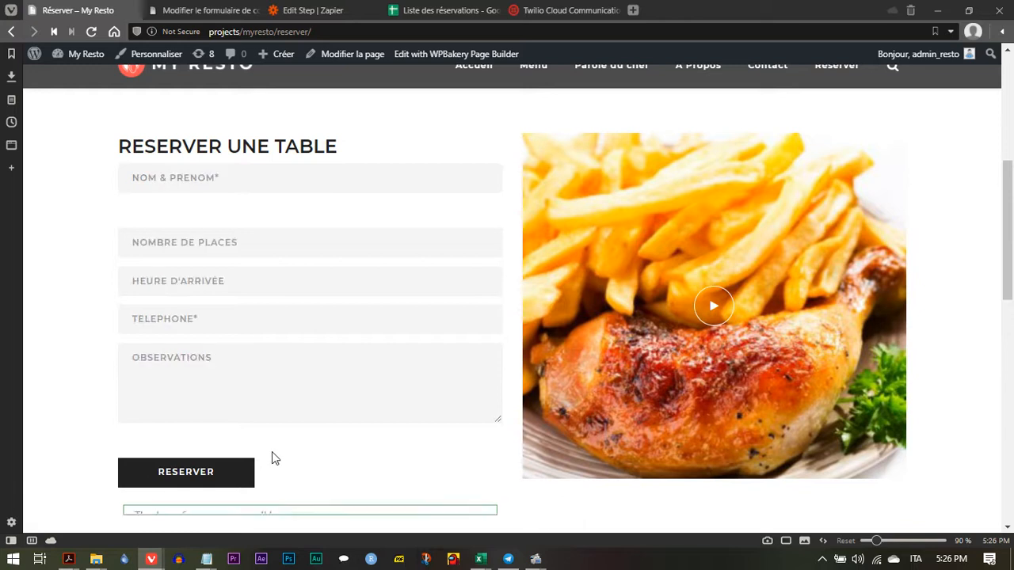
scroll(271, 447, up, 1)
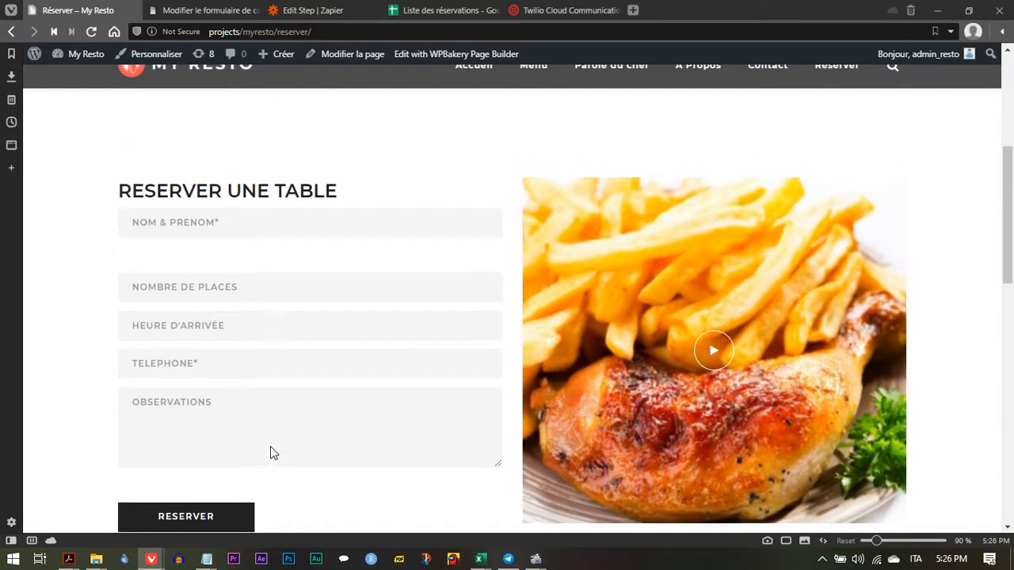
scroll(271, 452, up, 4)
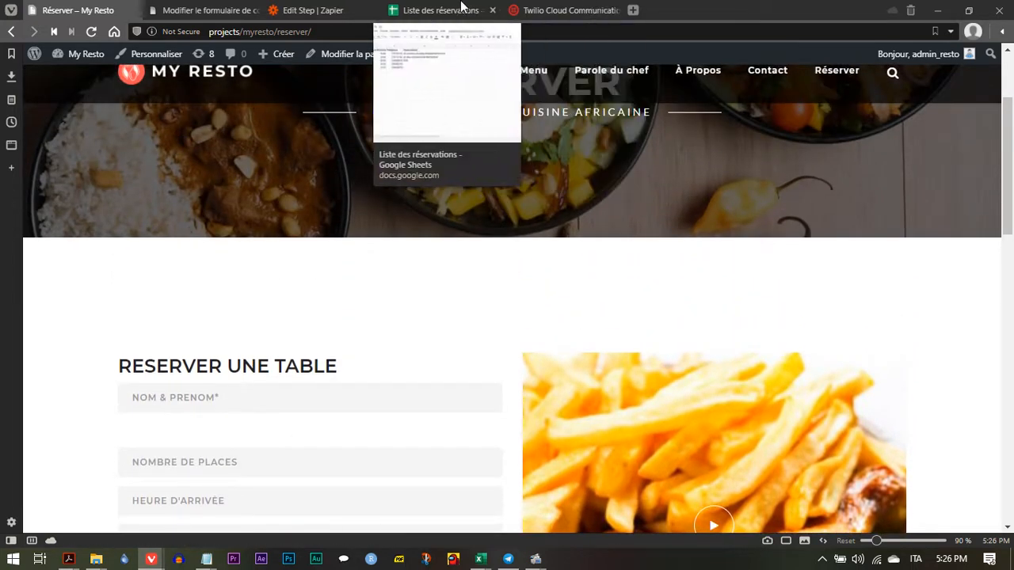
Step: Open 'Liste des réservations' and select A7, the new 2-place 20:30 reservation row
click(445, 7)
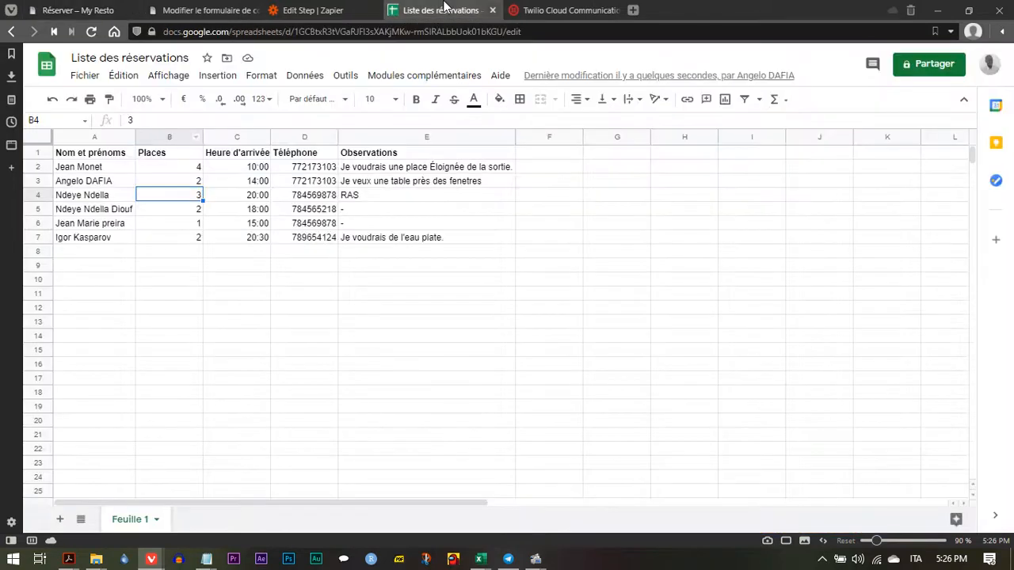
click(112, 238)
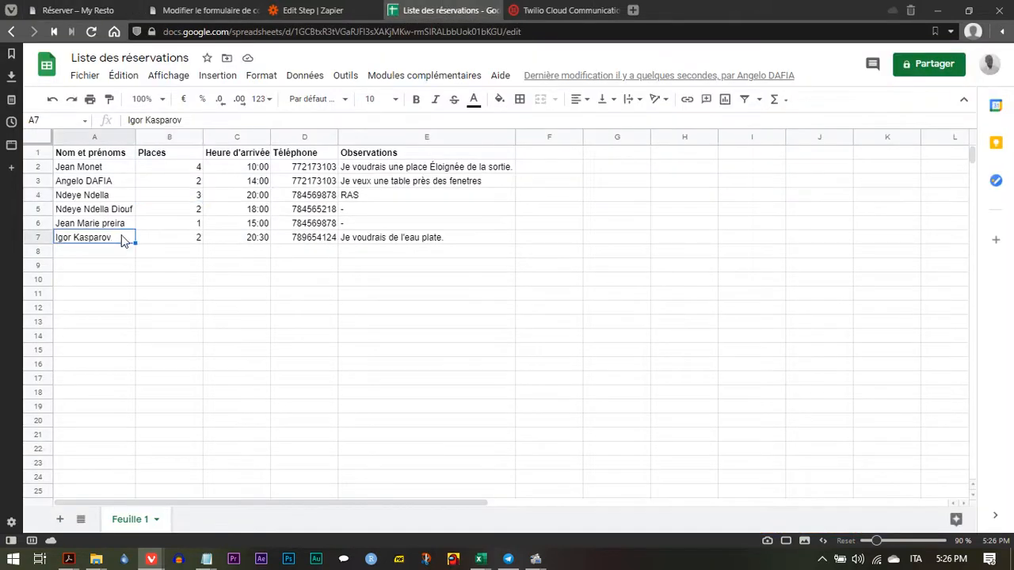